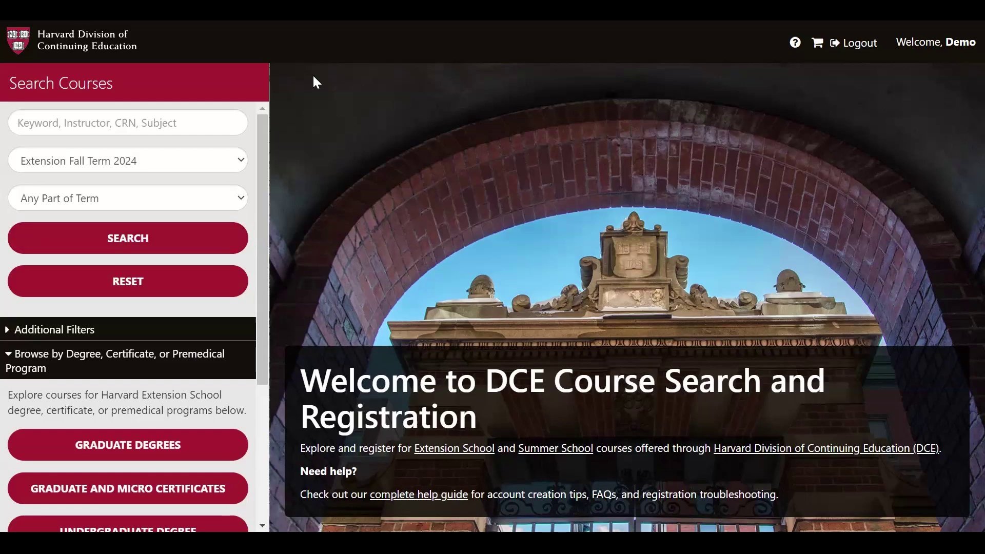
Select Extension January & Spring Term 2025 as the course search term
left_click(209, 113)
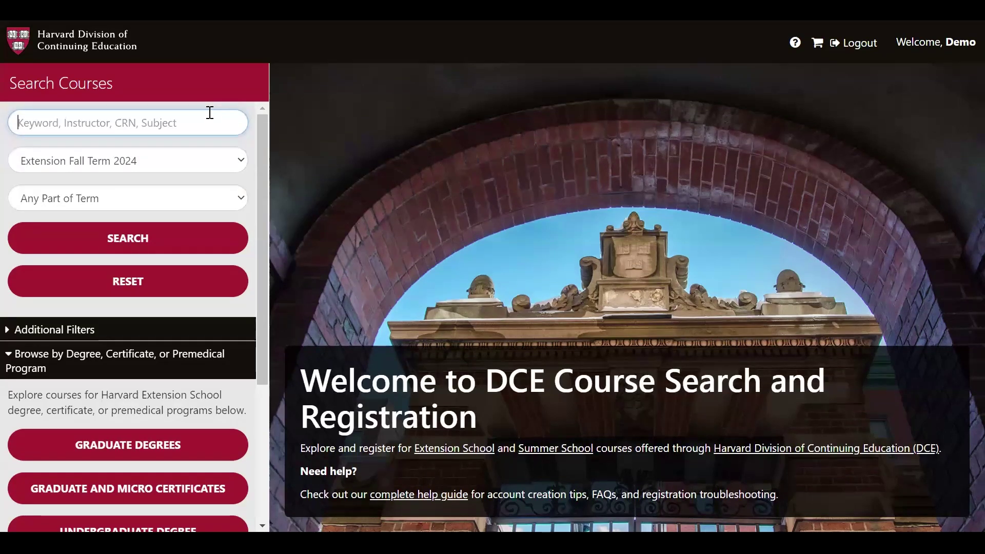
left_click(239, 162)
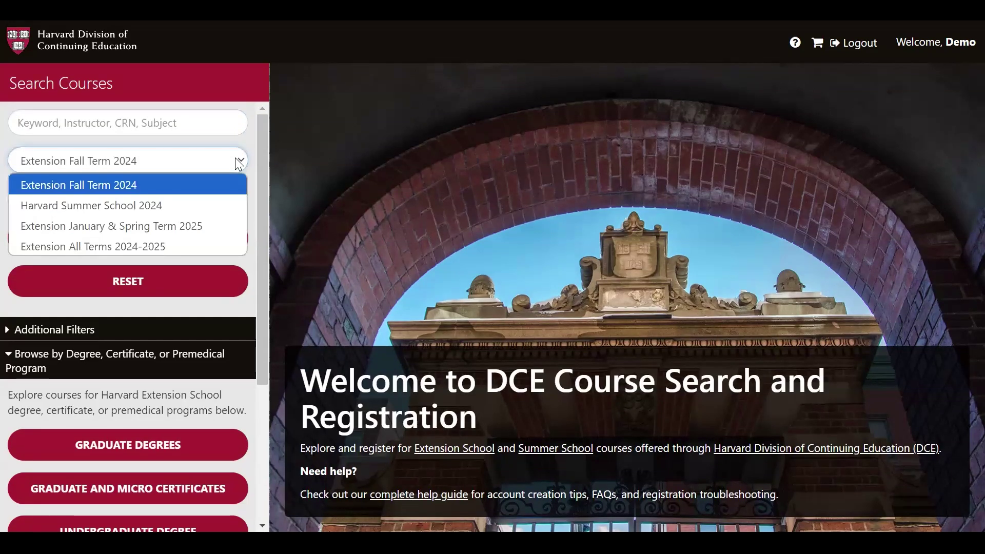
left_click(214, 226)
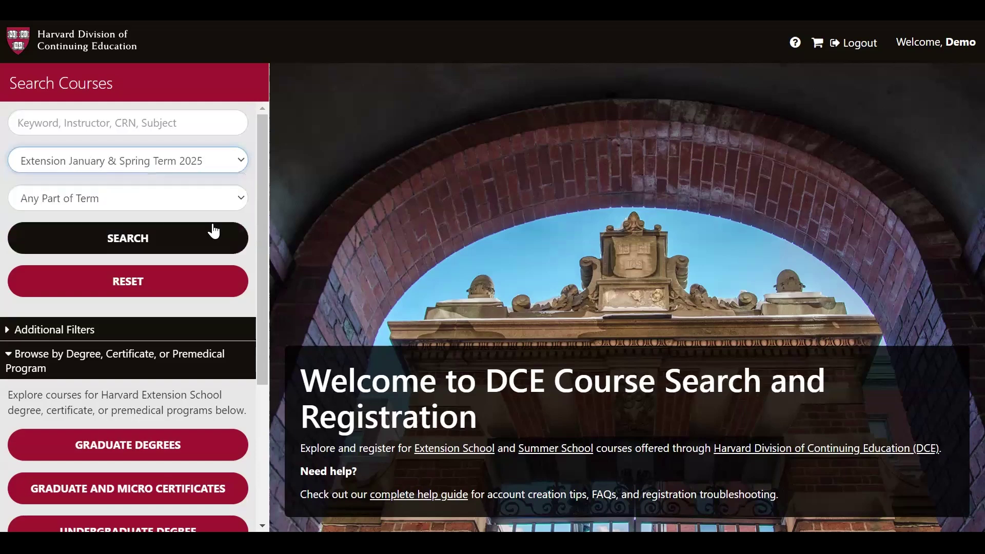
left_click(236, 199)
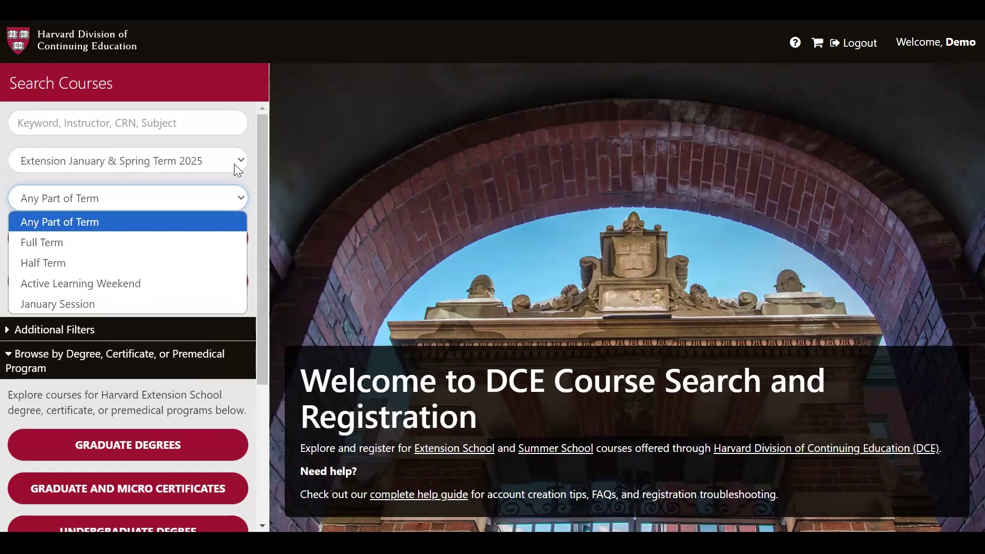
Leave the part-of-term list unchanged and expand the Additional Filters section
left_click(242, 180)
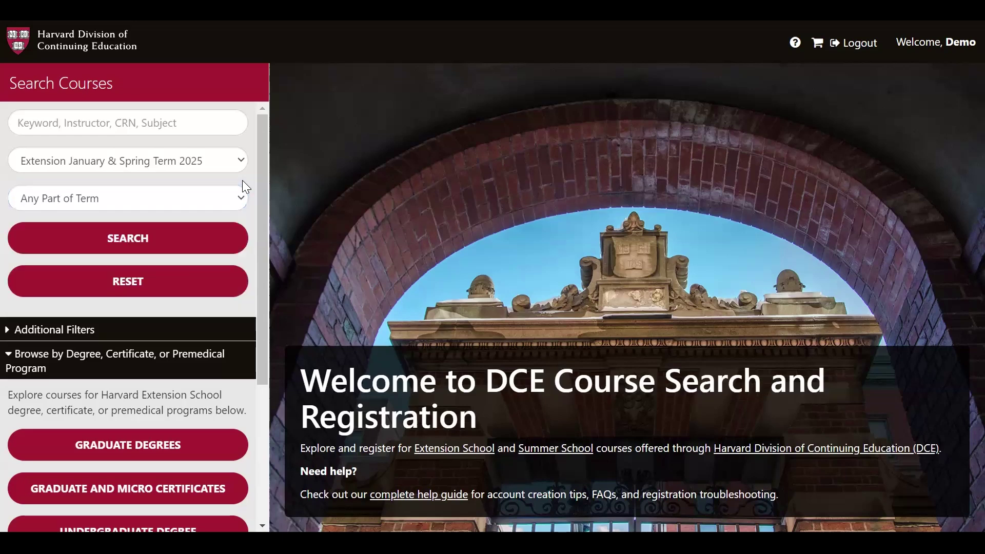
left_click(42, 334)
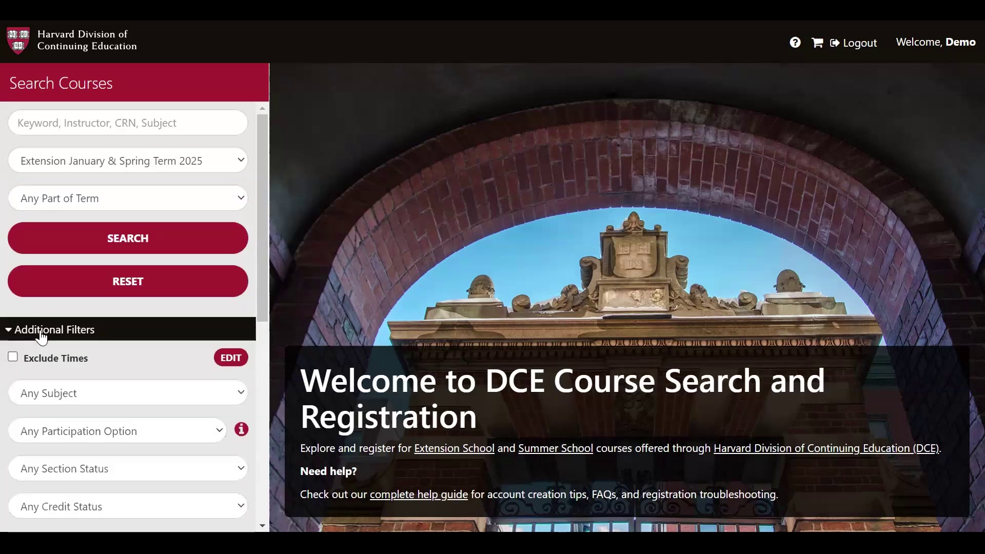
scroll(42, 336, "down", 3)
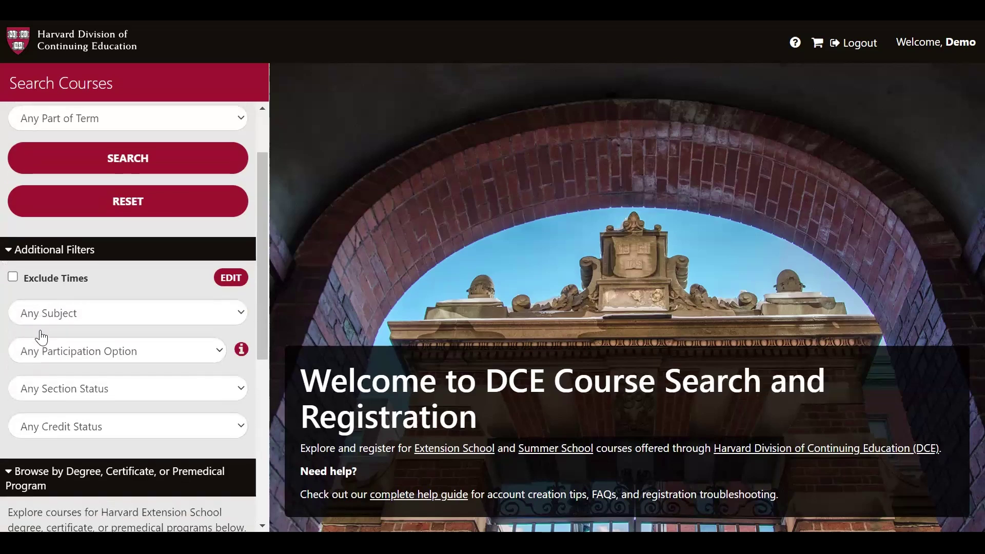
scroll(42, 336, "down", 1)
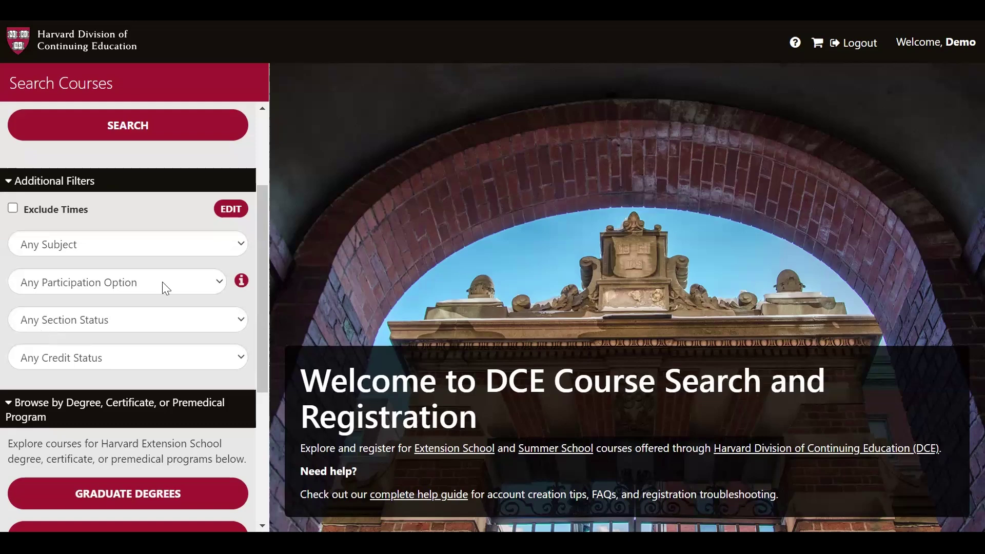
Browse the Subject and Participation Option lists without choosing a value
left_click(169, 247)
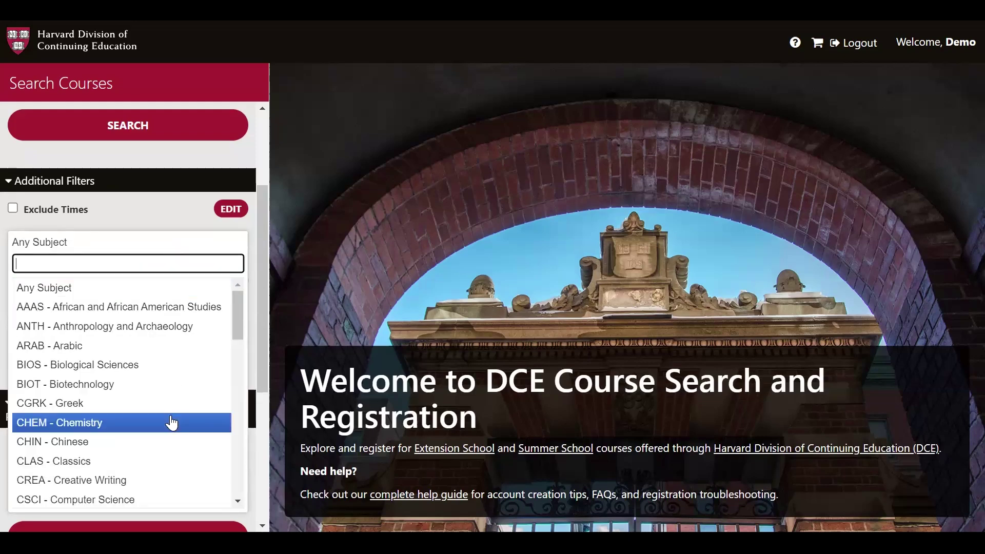
scroll(169, 418, "down", 4)
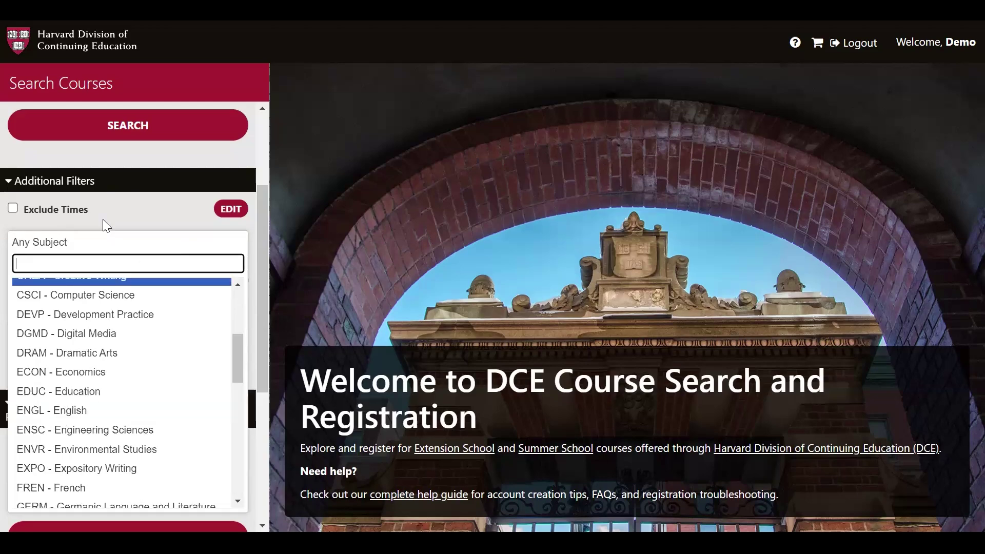
left_click(102, 220)
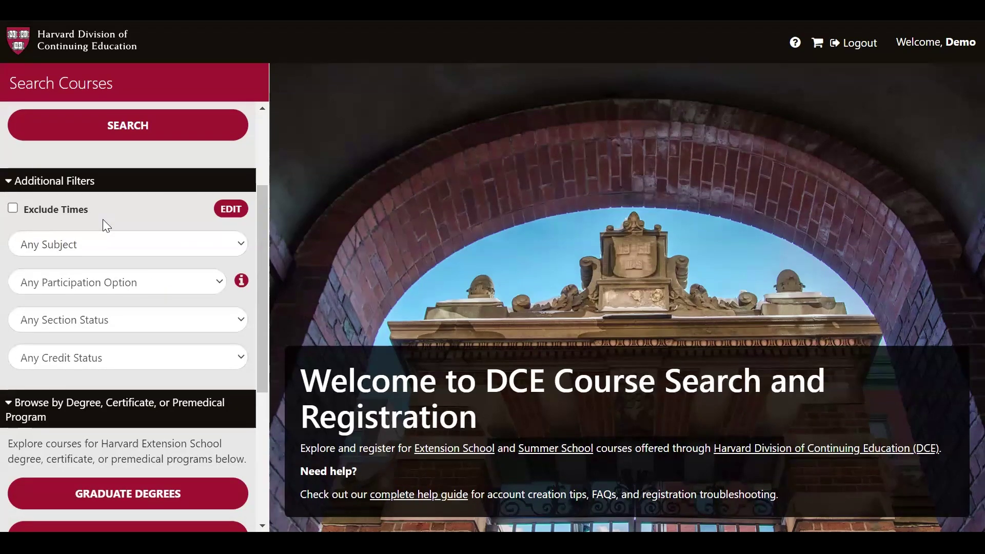
left_click(196, 287)
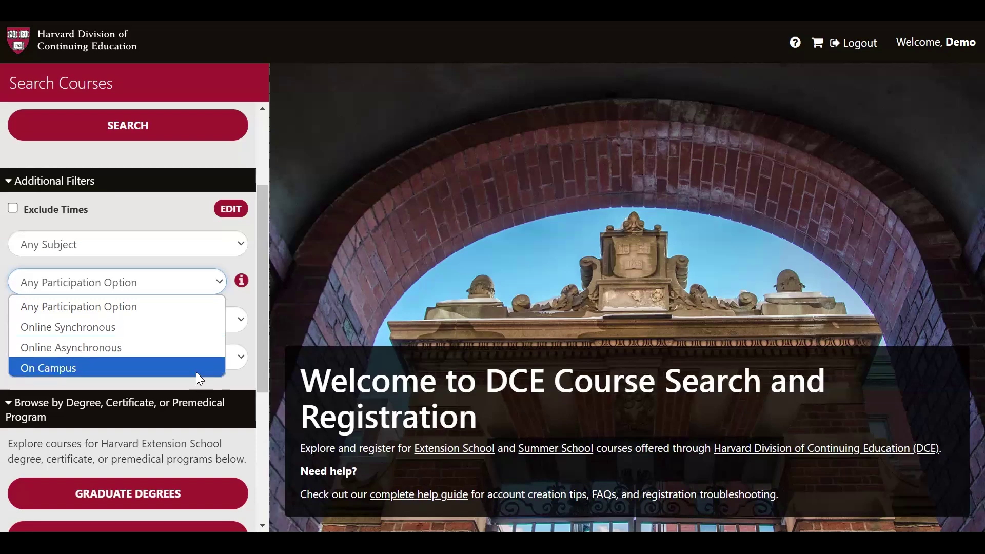
left_click(241, 282)
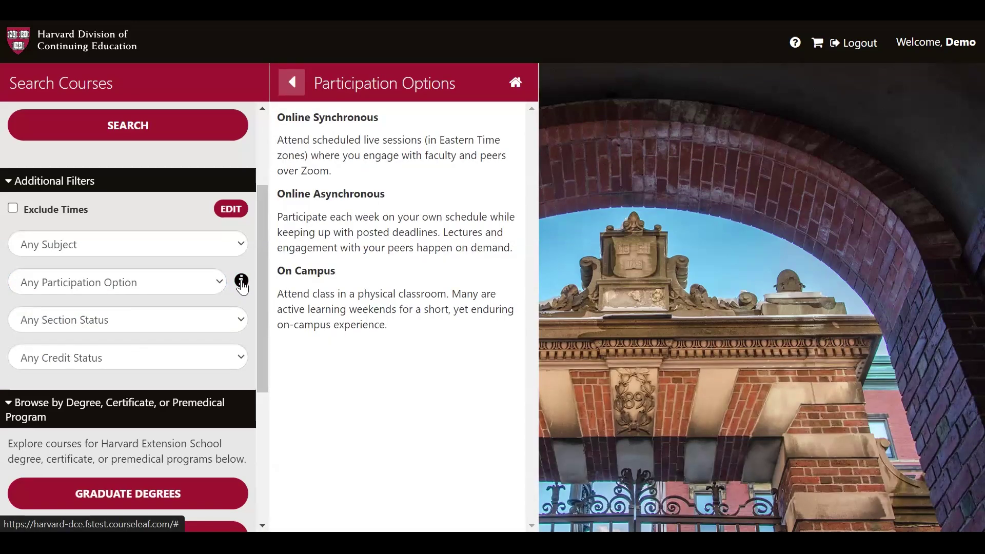
left_click(291, 82)
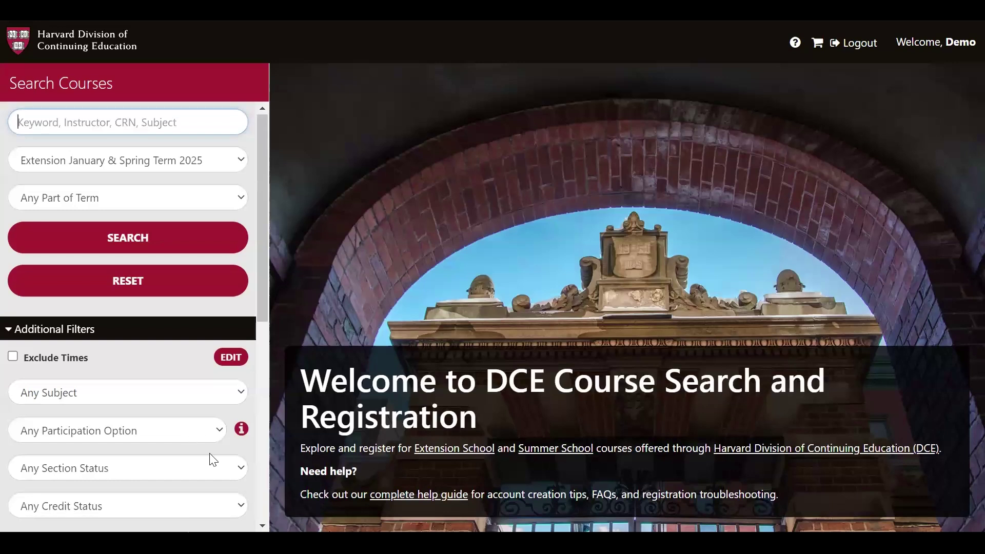
scroll(214, 463, "down", 2)
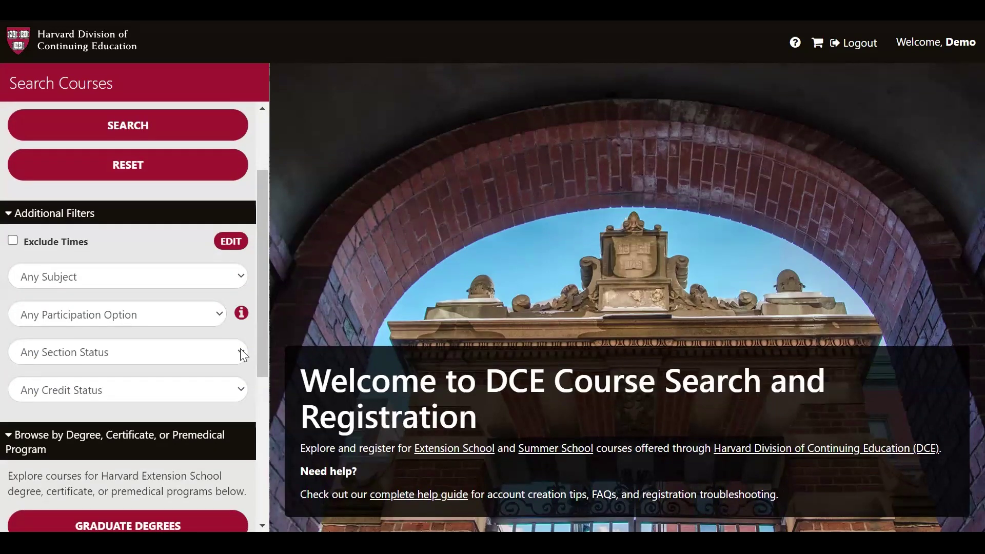
left_click(241, 353)
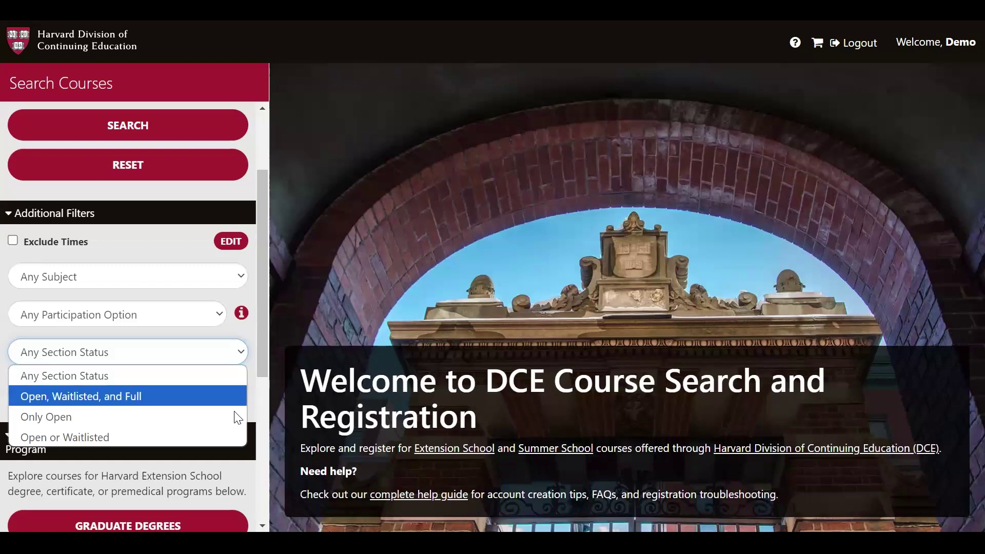
left_click(238, 353)
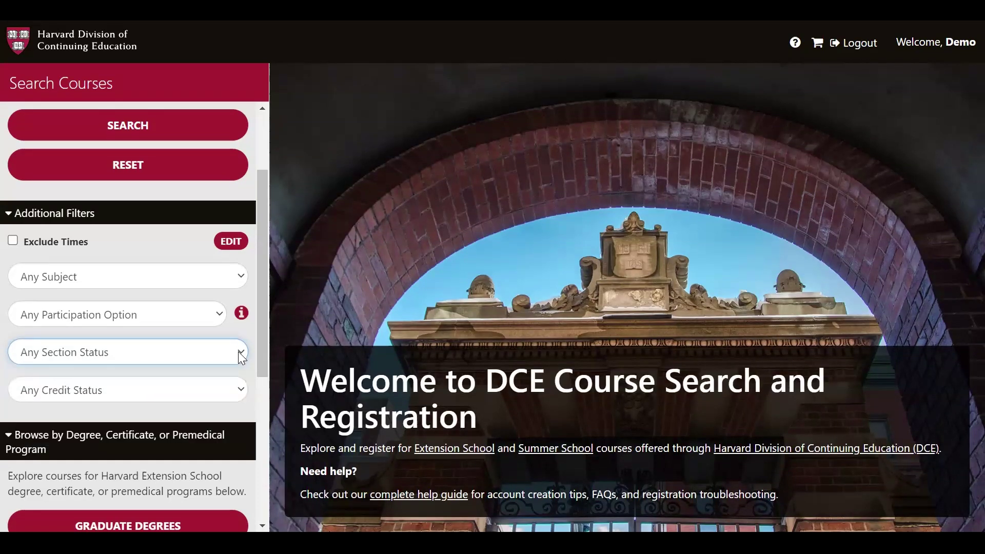
scroll(238, 352, "down", 1)
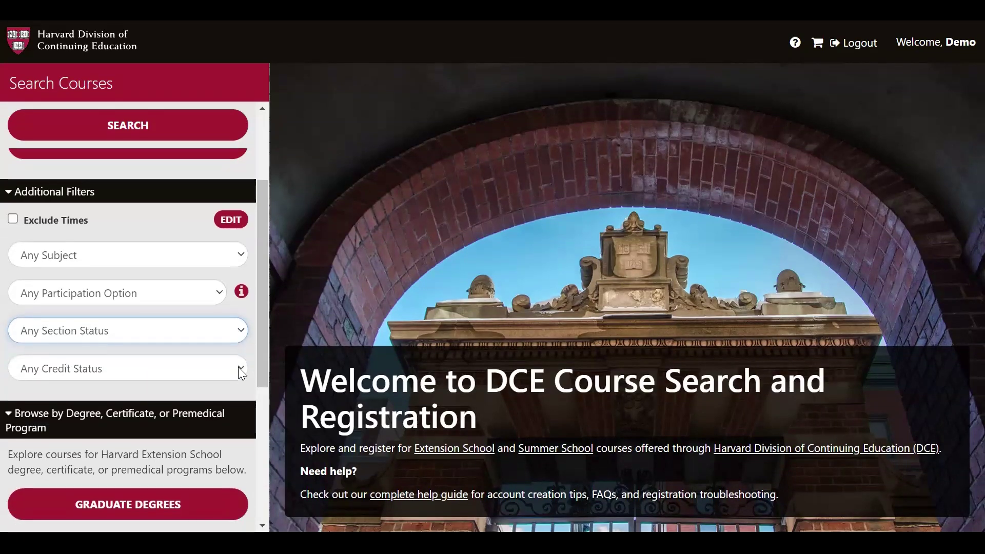
left_click(239, 370)
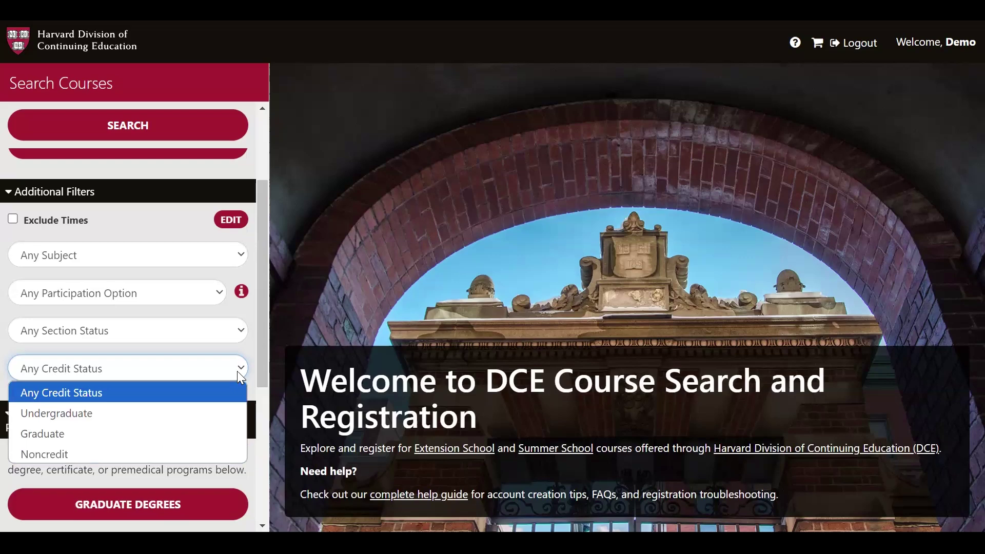
Close the Credit Status list and collapse Additional Filters to reveal program browsing options
left_click(42, 190)
left_click(42, 190)
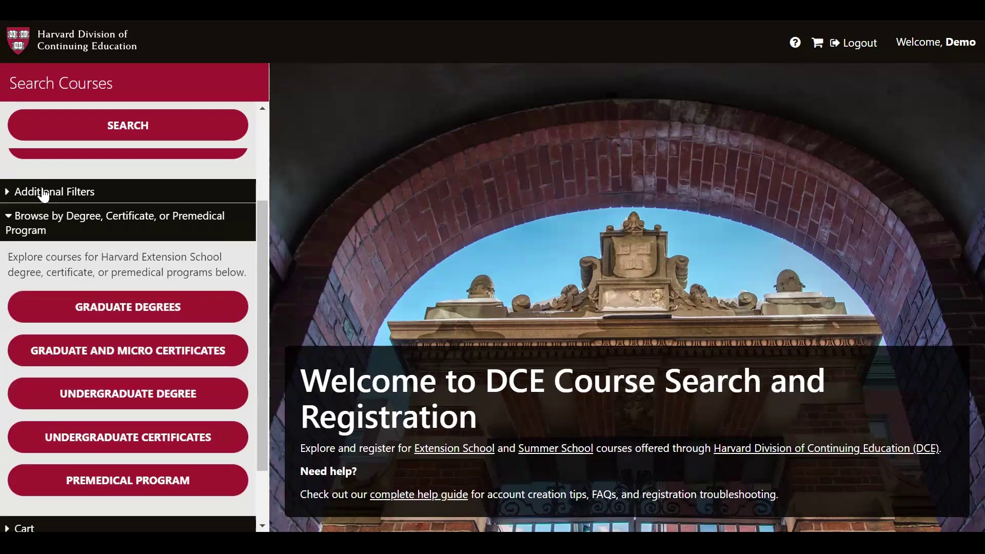
scroll(116, 232, "down", 1)
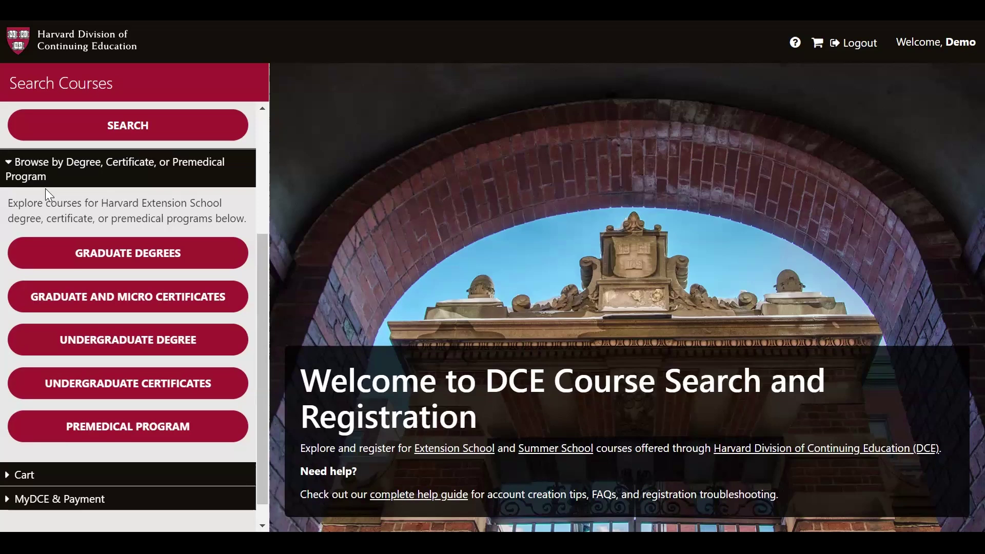
Browse graduate degrees and explore the Anthropology program's course groups
left_click(205, 253)
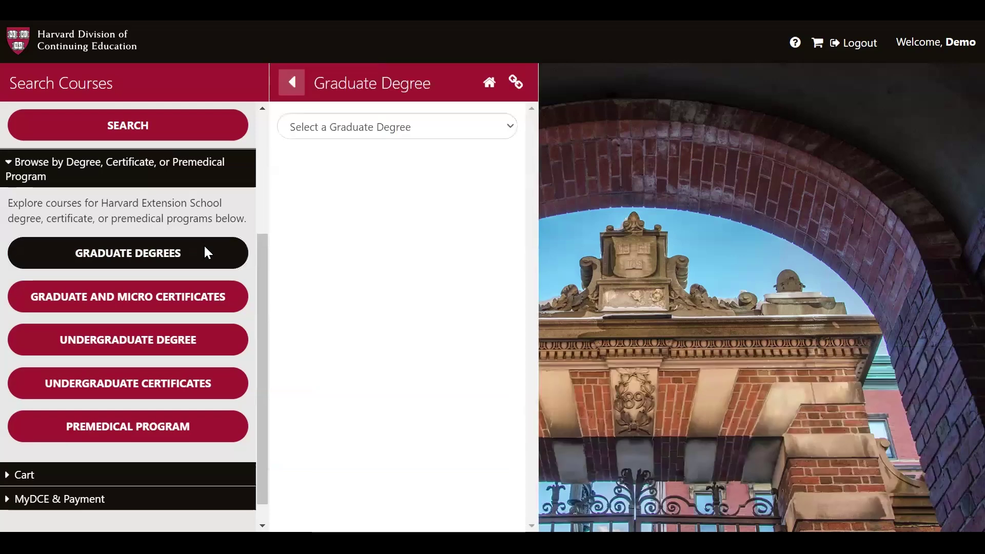
left_click(411, 136)
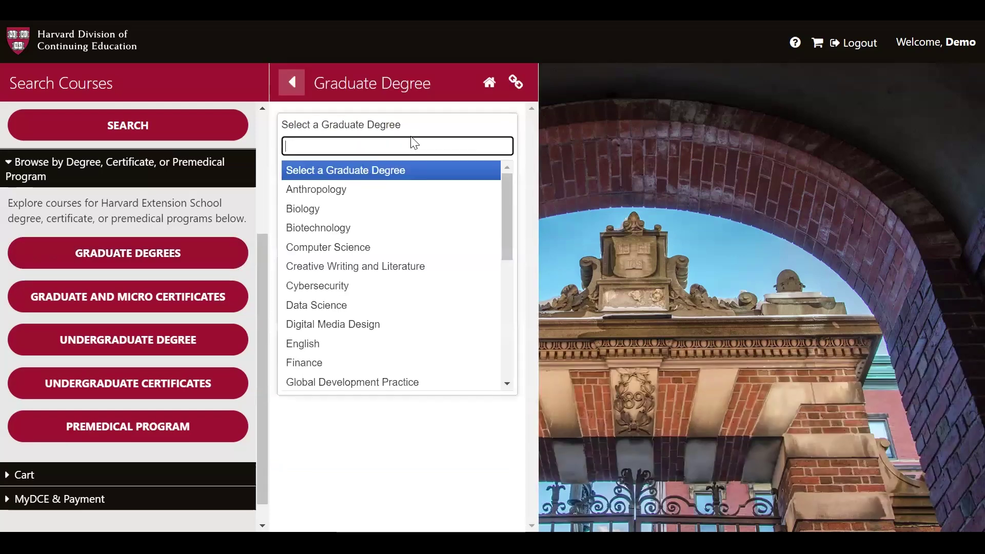
left_click(408, 189)
left_click(440, 171)
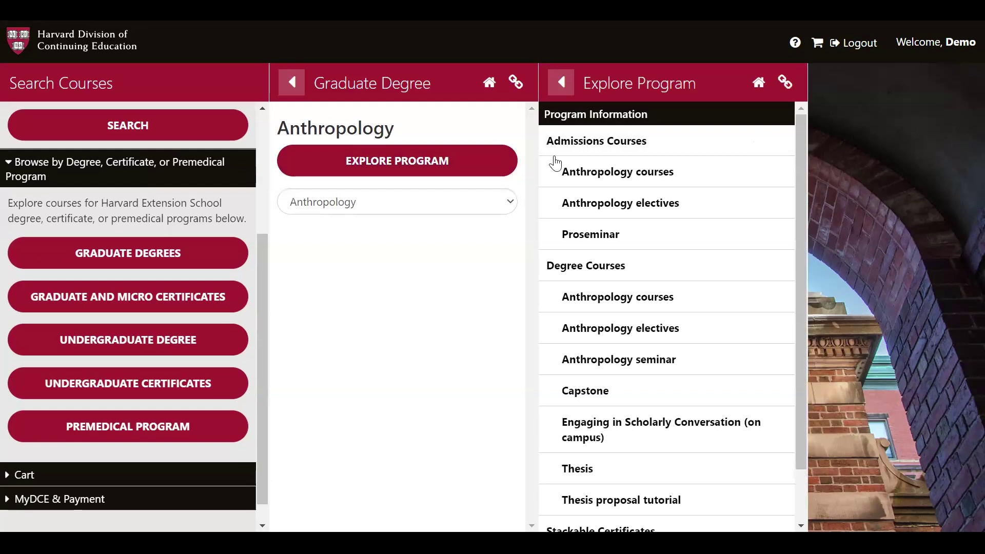
left_click(544, 323)
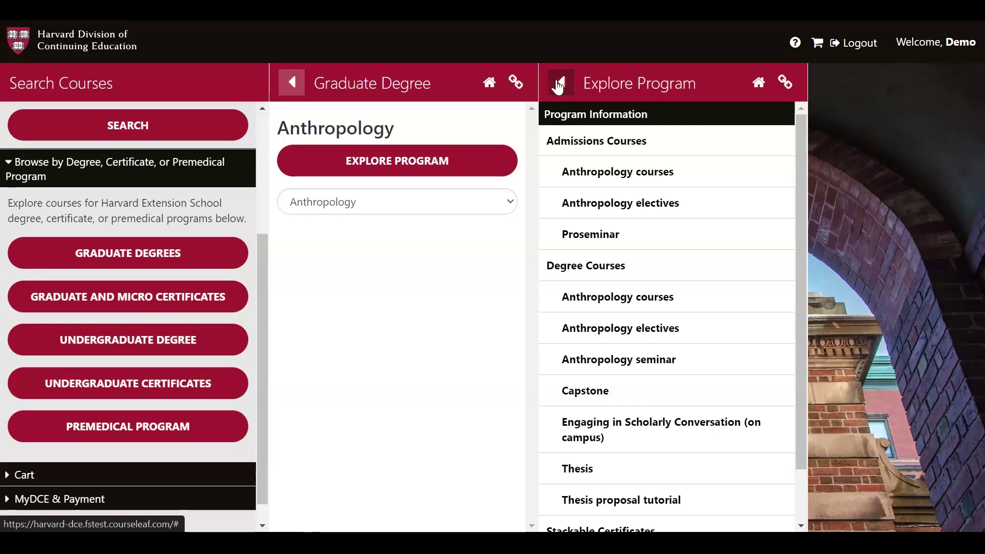
Return to the welcome page and collapse the Browse by Degree section
left_click(291, 83)
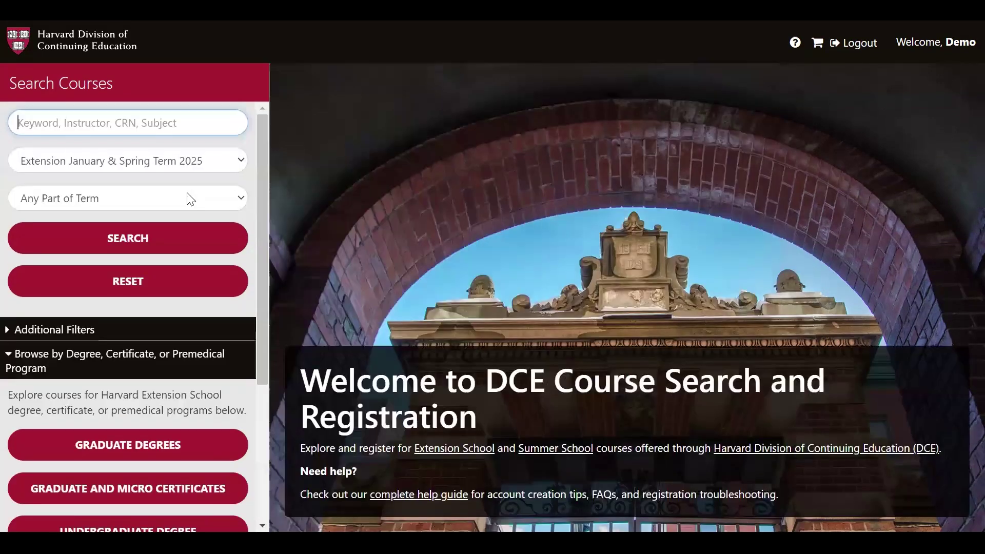
scroll(119, 356, "down", 4)
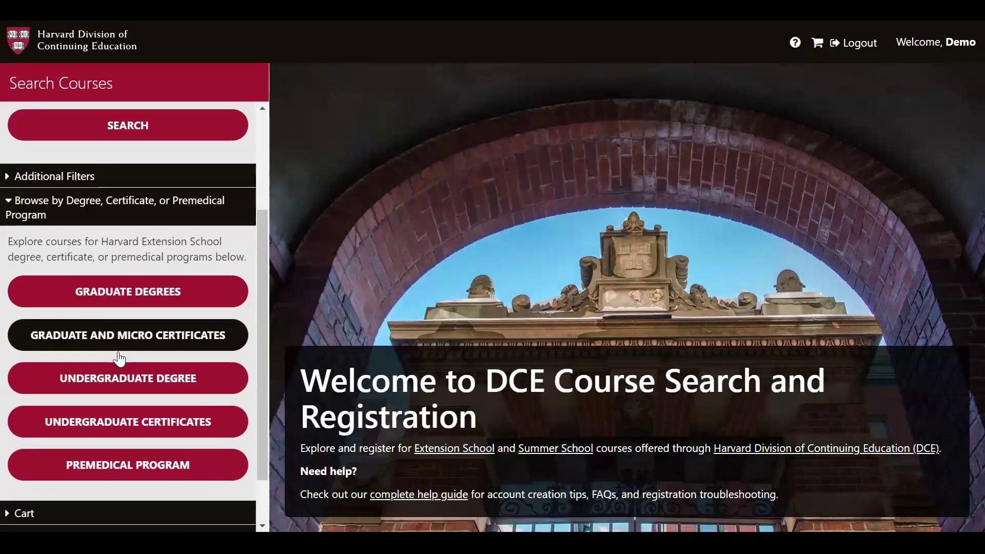
left_click(26, 158)
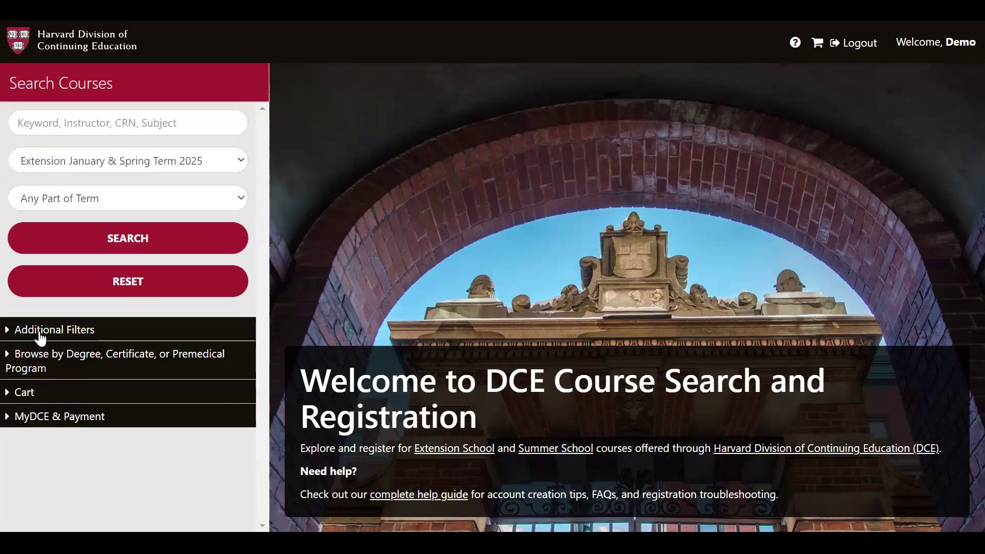
View the Primary Cart contents for January & Spring 2025, find it empty, and close it
left_click(50, 395)
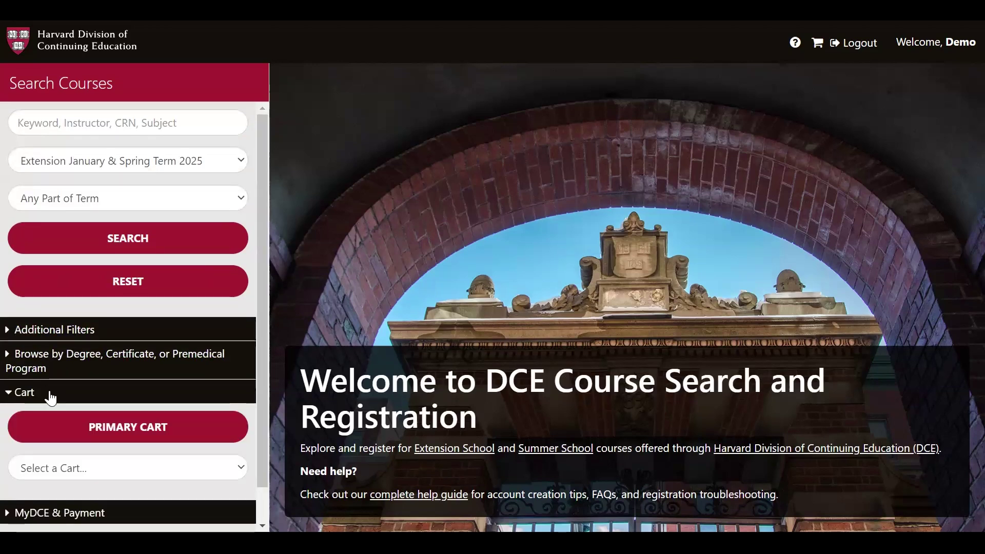
left_click(96, 426)
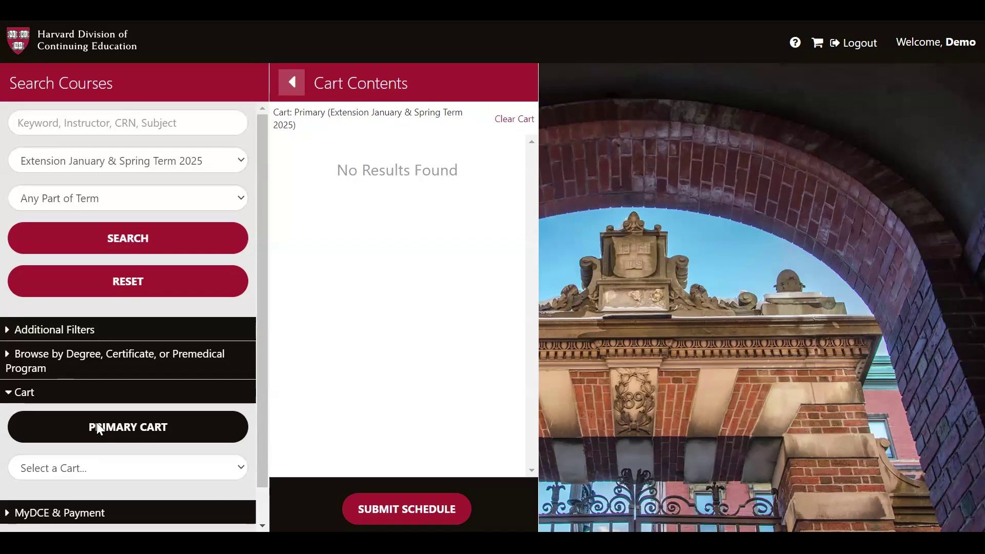
left_click(296, 84)
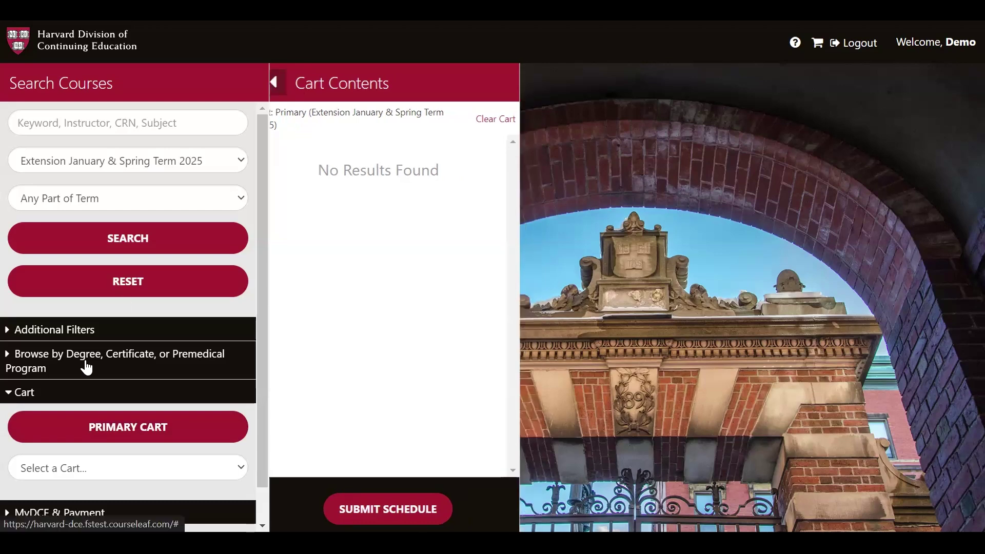
Collapse the Cart section and expand MyDCE & Payment to show the portal and payment links
left_click(24, 394)
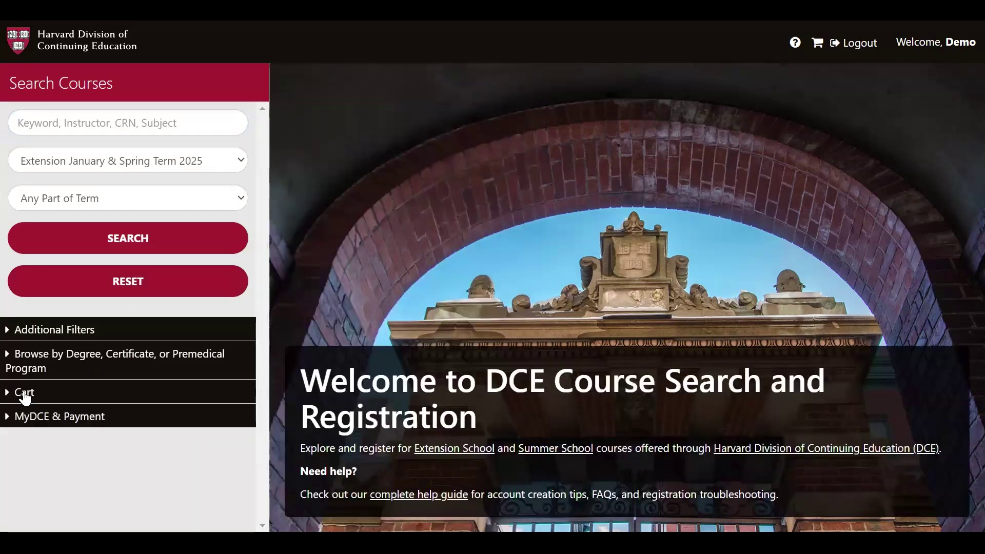
left_click(45, 418)
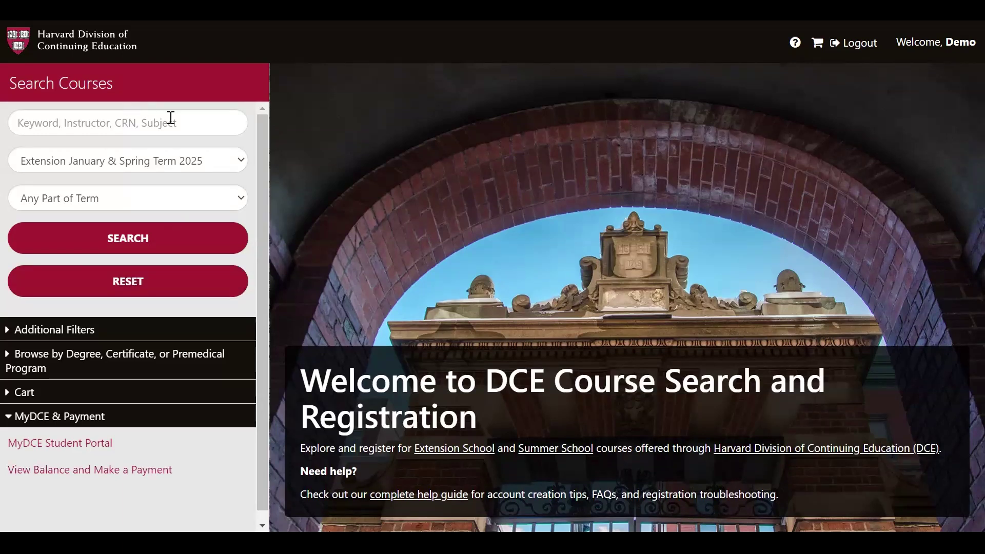
Run a keyword search for 'happiness', keeping Extension January & Spring Term 2025 as term
left_click(98, 118)
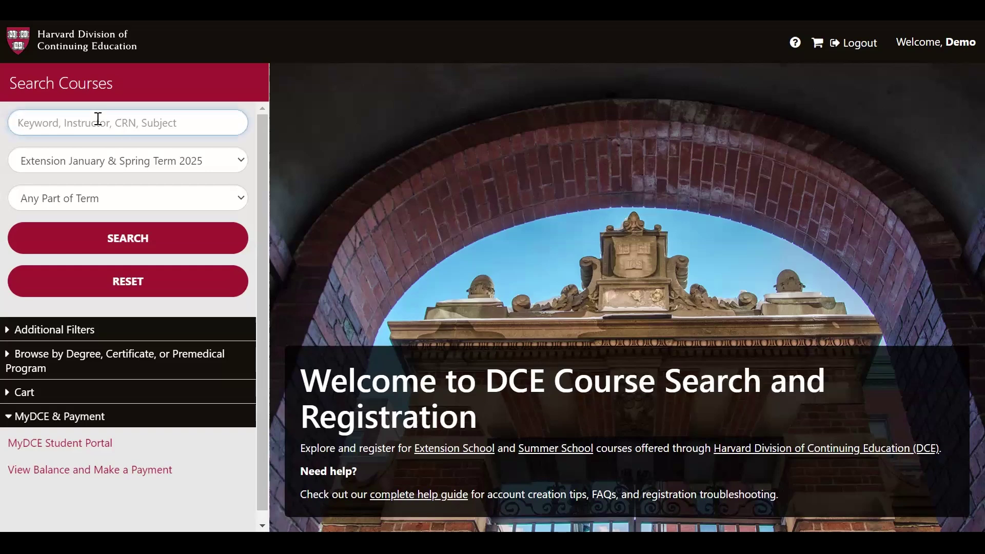
type("happiness")
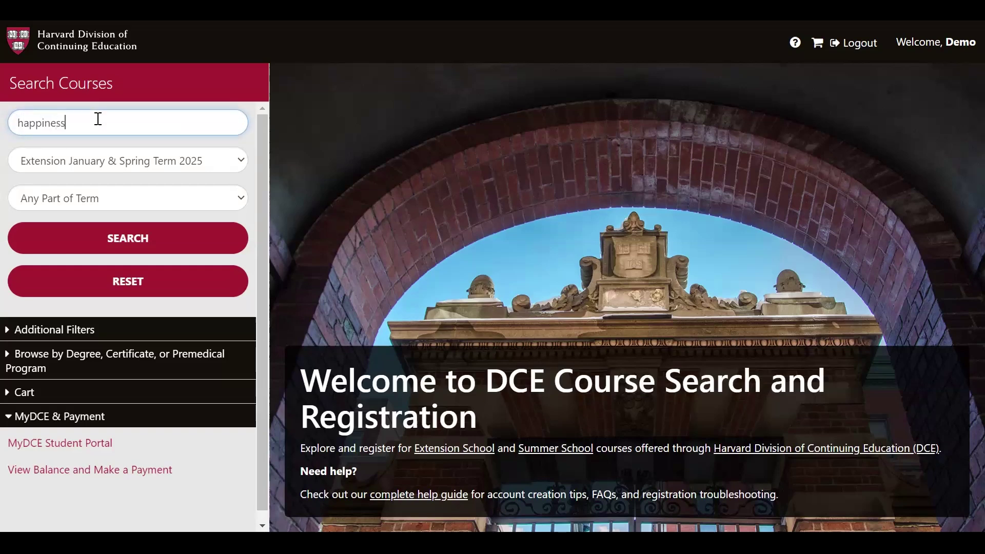
key("Return")
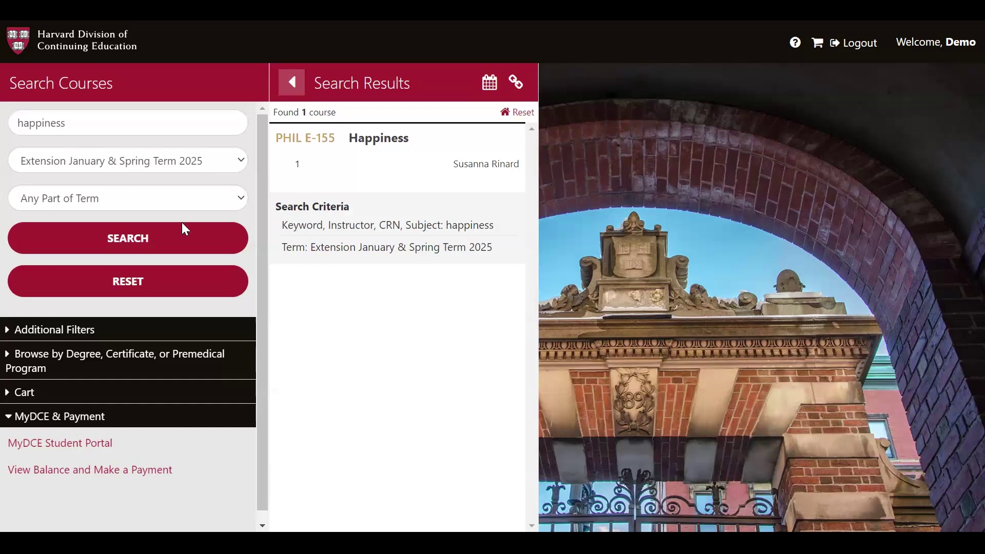
left_click(205, 161)
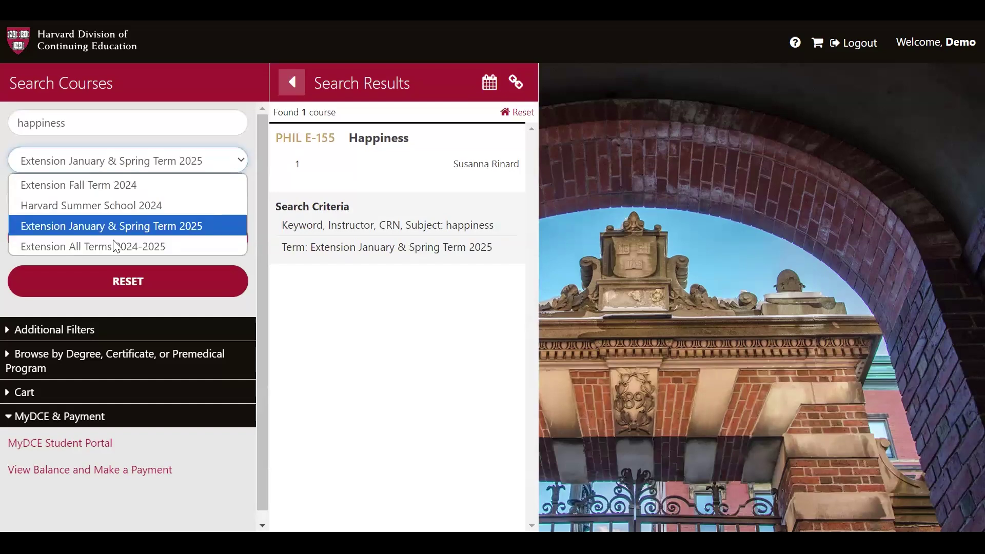
left_click(129, 198)
left_click(113, 239)
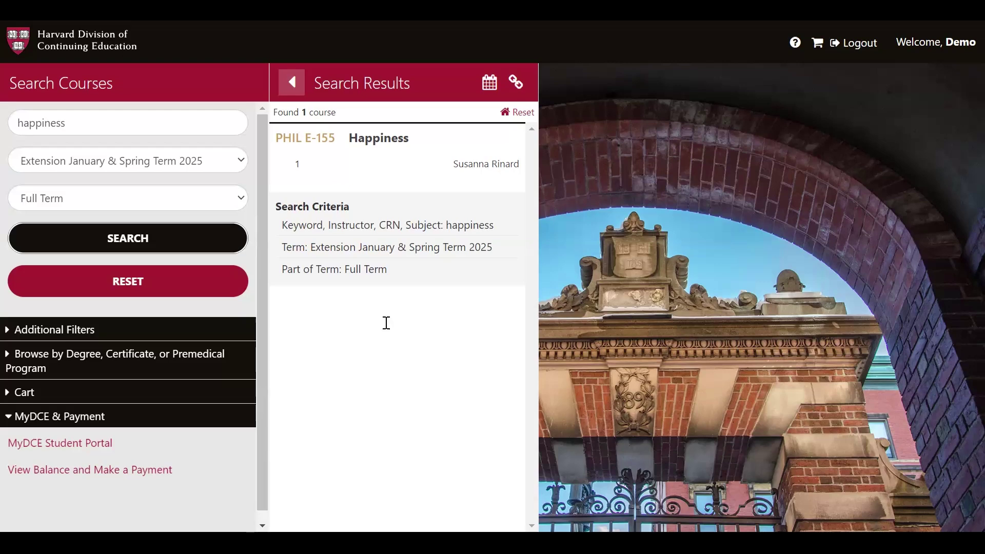
Open the PHIL E-155 Happiness details and scroll through its deadlines and meeting info
left_click(415, 168)
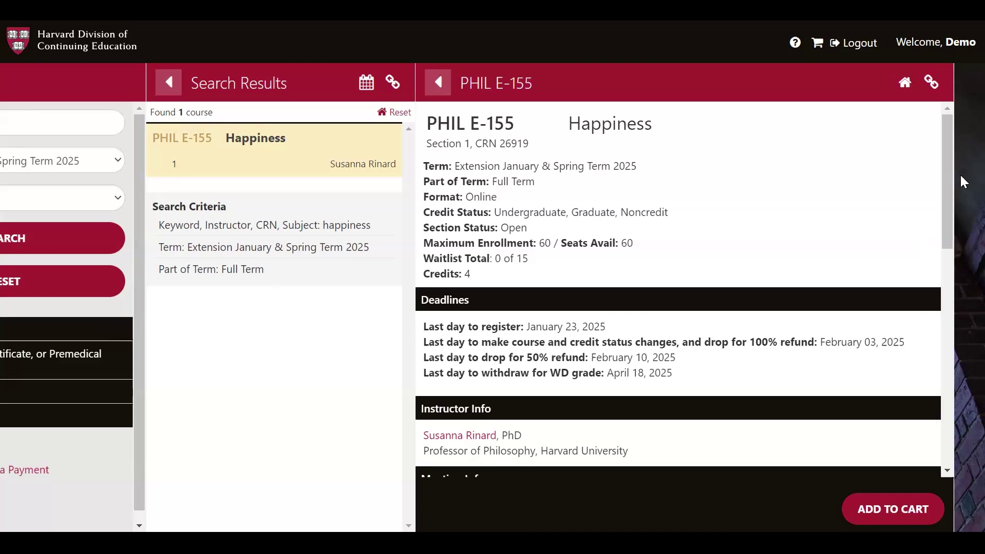
left_click_drag(949, 162, 950, 186)
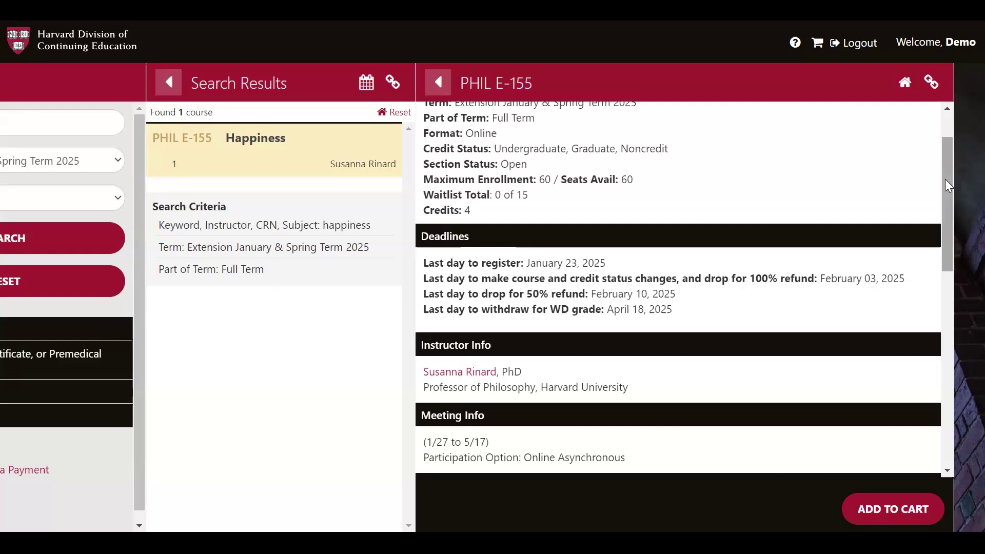
left_click_drag(945, 180, 949, 159)
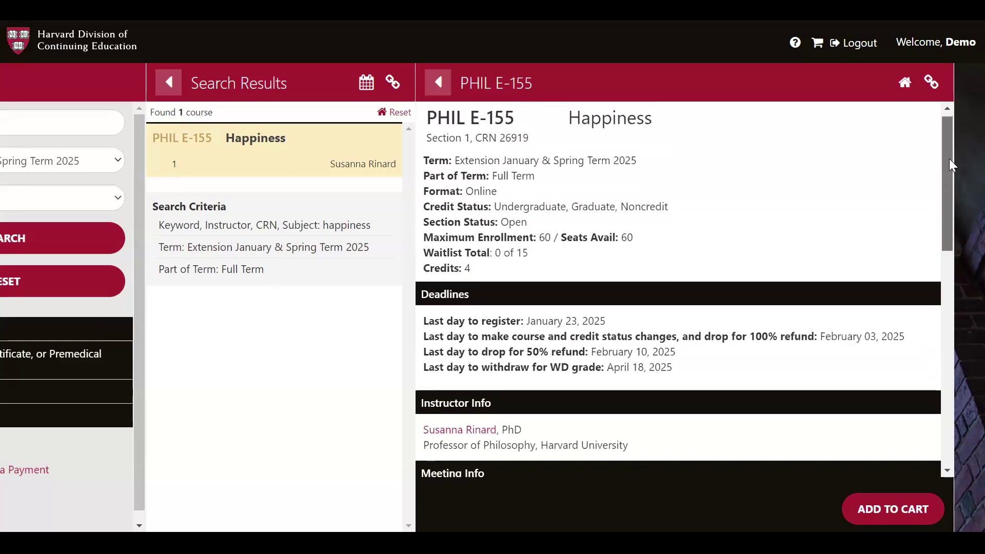
left_click_drag(949, 158, 949, 150)
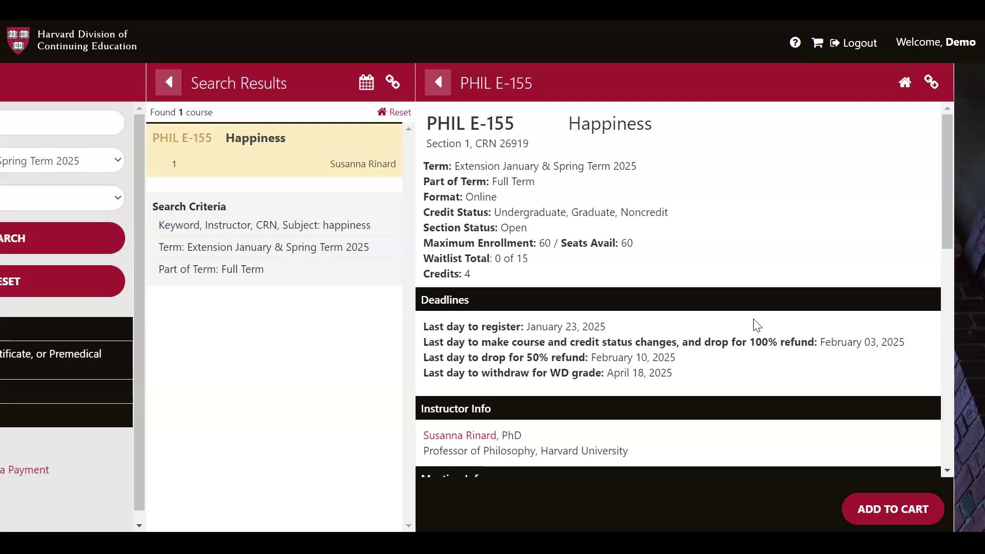
scroll(757, 326, "down", 1)
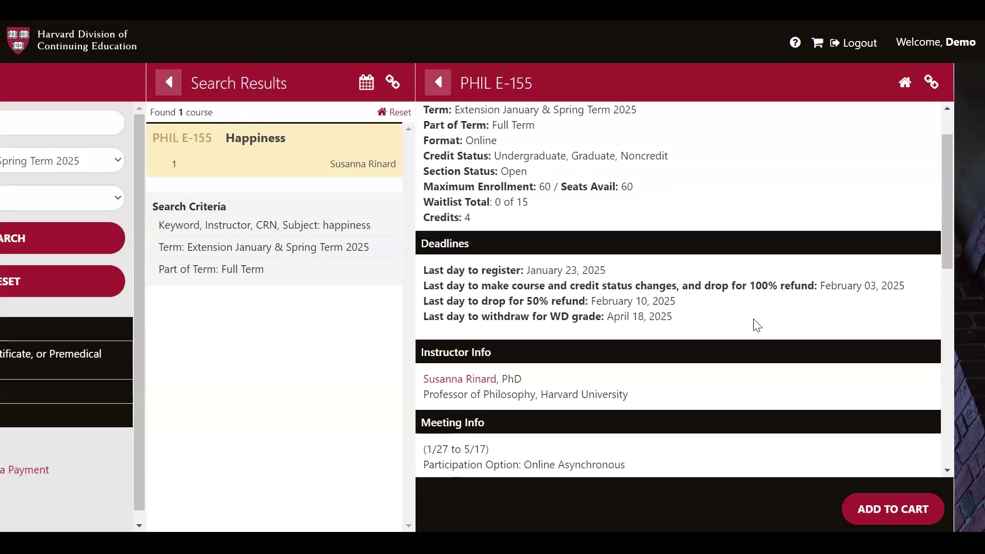
left_click(470, 378)
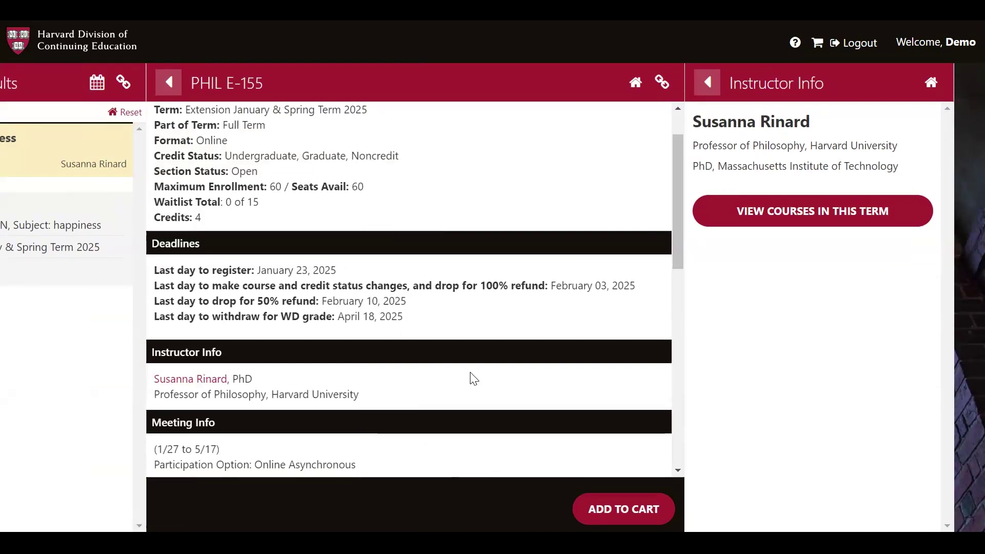
left_click(711, 88)
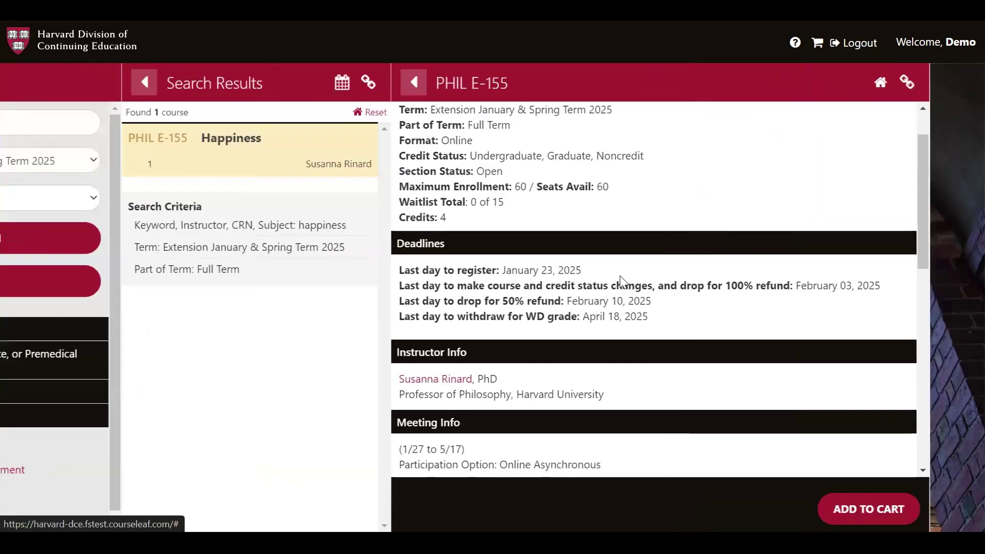
scroll(621, 278, "down", 2)
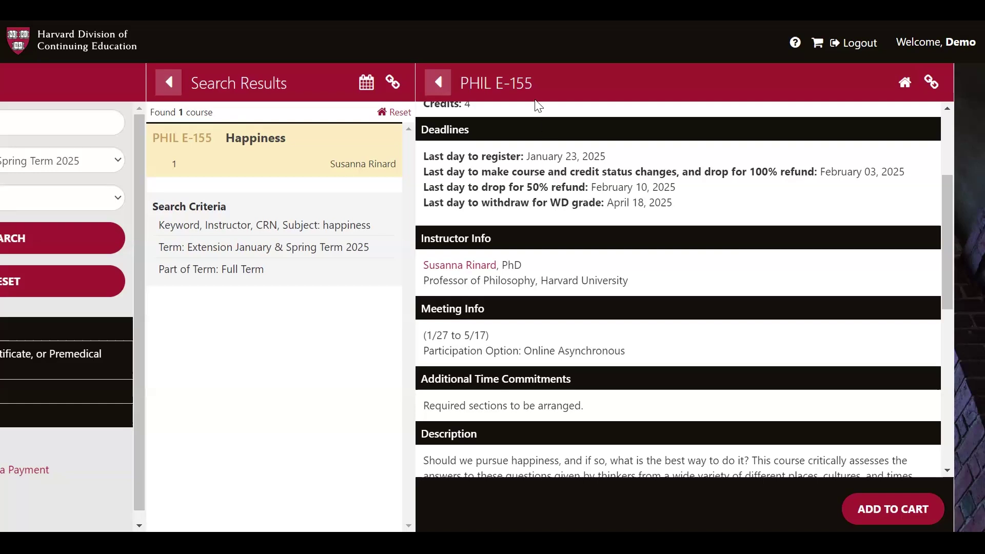
Close the PHIL E-155 details and search for 'movies' instead of 'happiness'
left_click(440, 84)
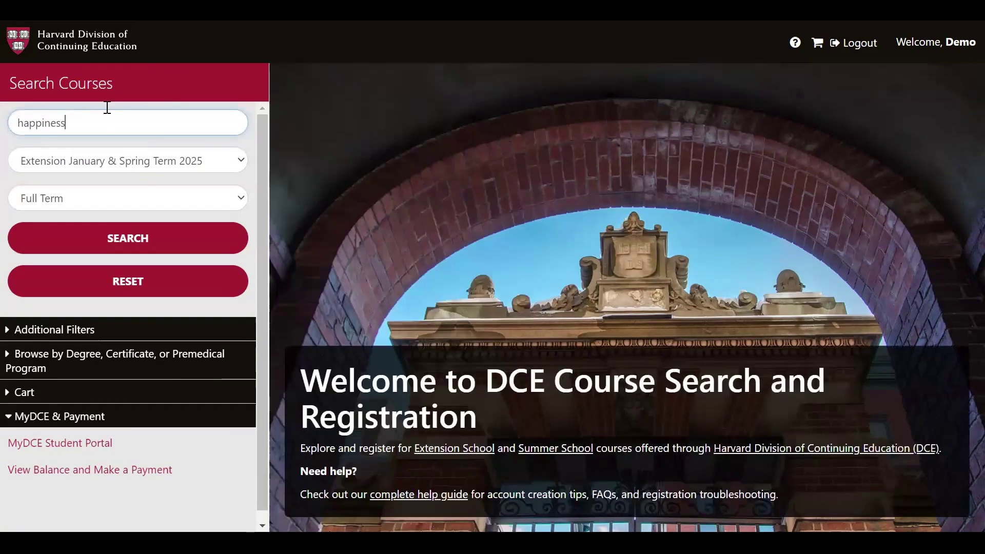
left_click_drag(121, 123, 12, 125)
type("movies")
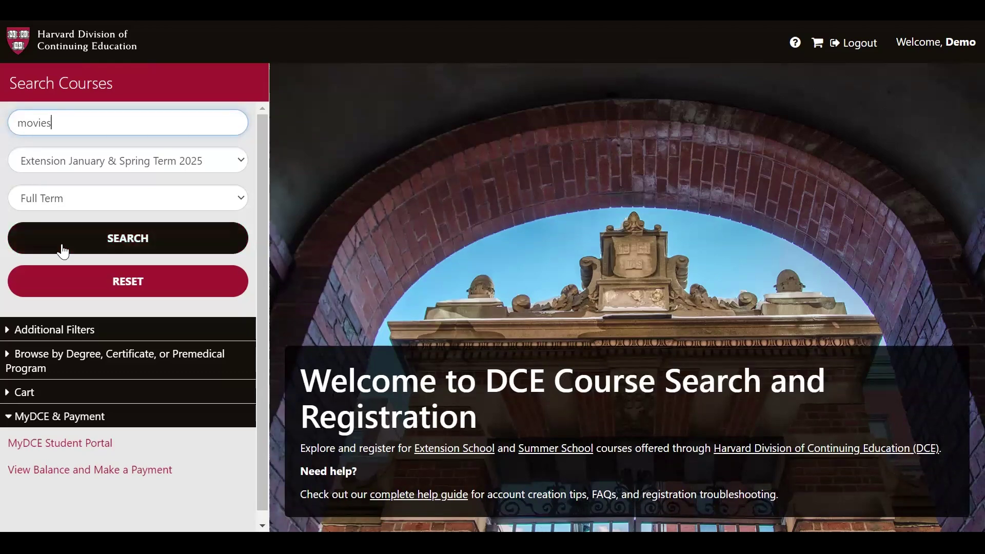
left_click(95, 237)
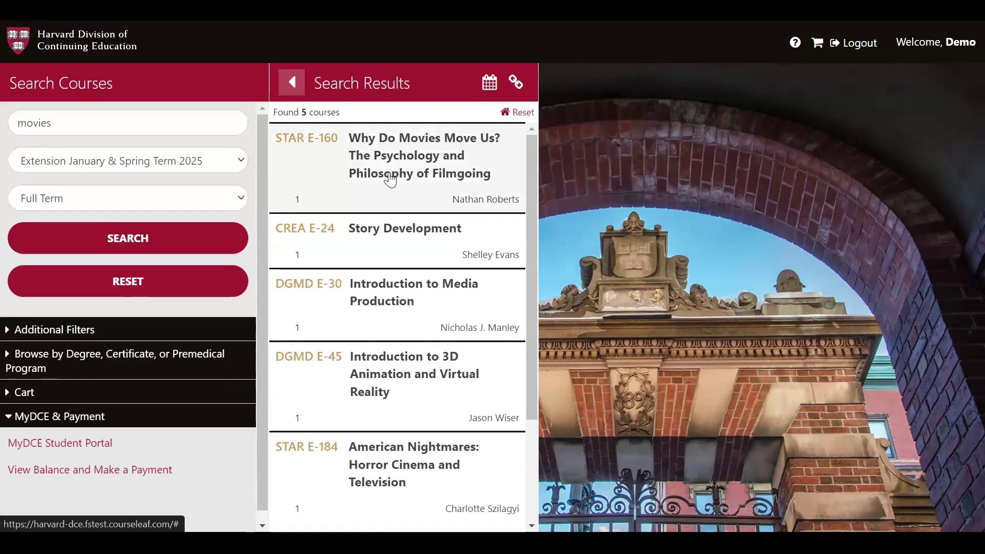
Open STAR E-160 details and scroll to its tuition and open Wednesday 6-8p section
left_click(391, 178)
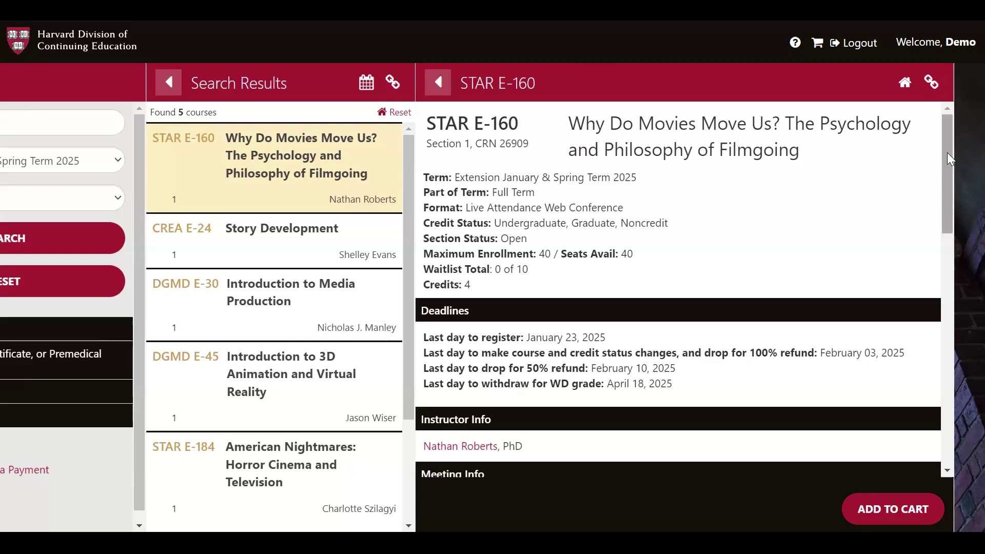
scroll(947, 153, "down", 1)
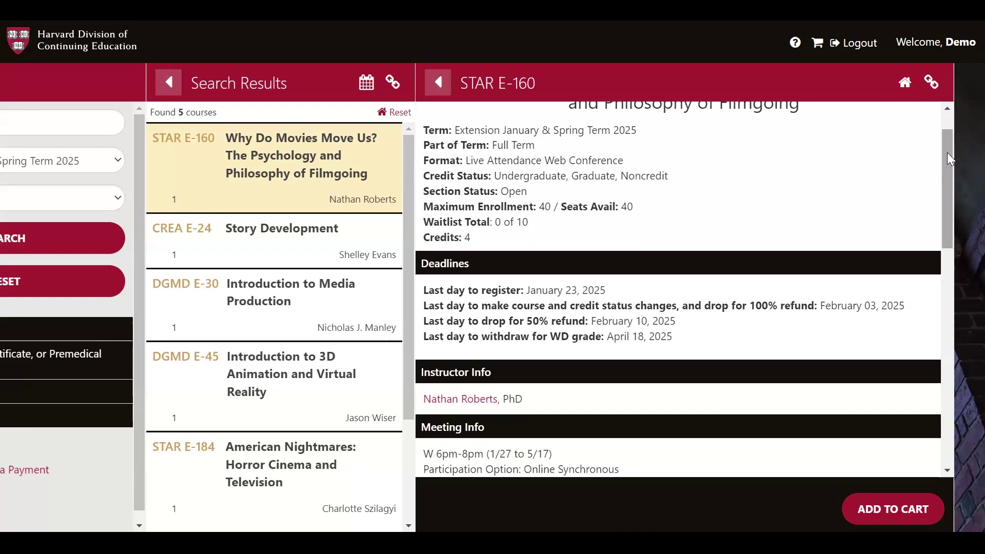
scroll(947, 152, "down", 2)
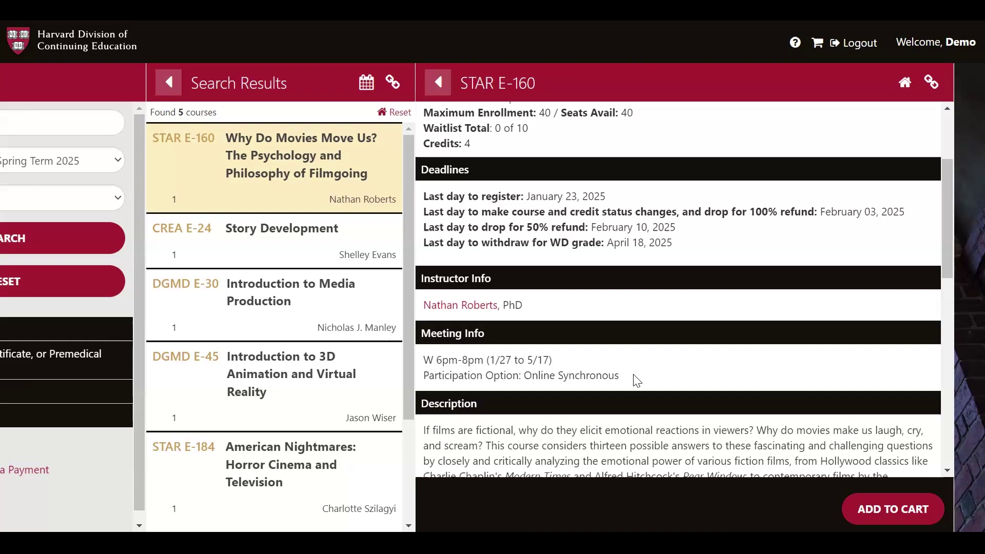
scroll(637, 381, "down", 1)
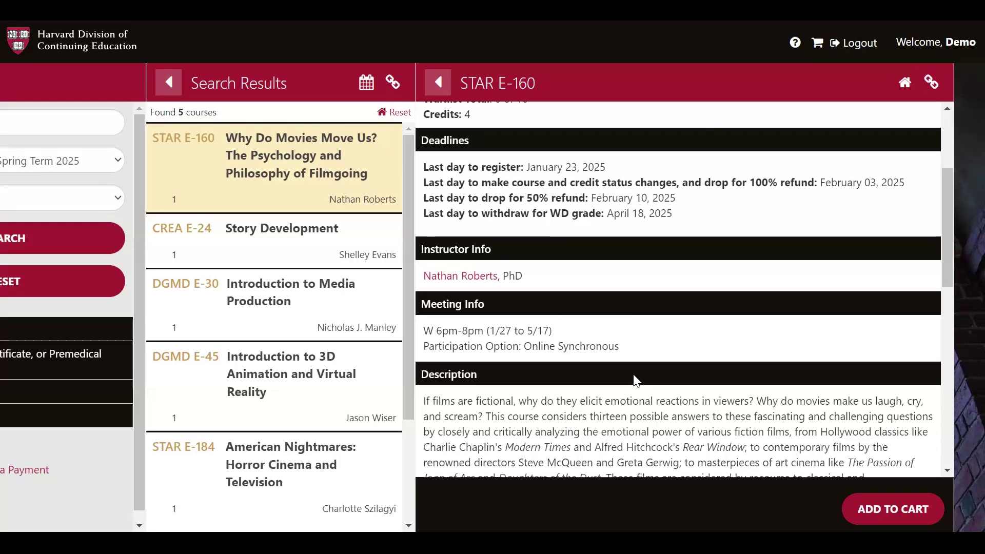
scroll(635, 377, "down", 4)
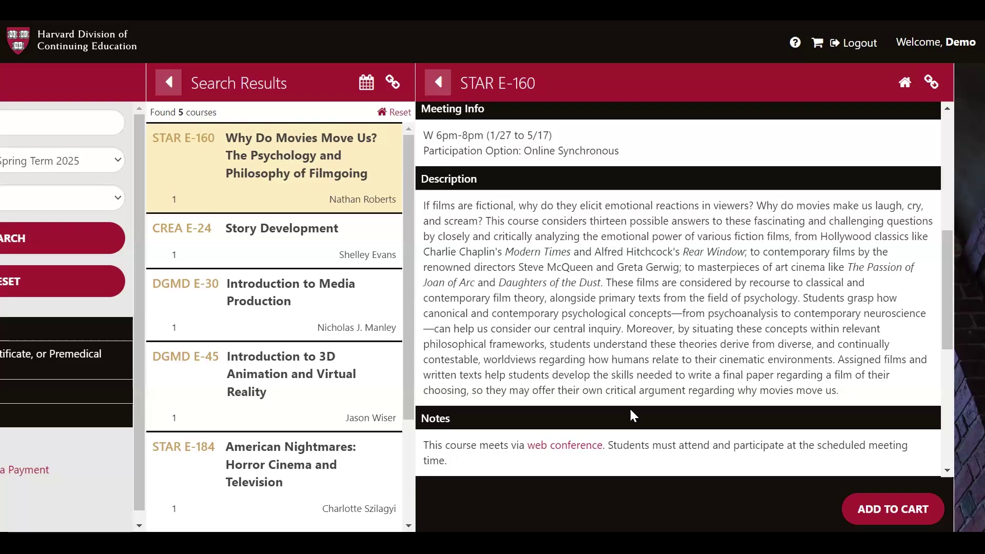
scroll(629, 407, "down", 4)
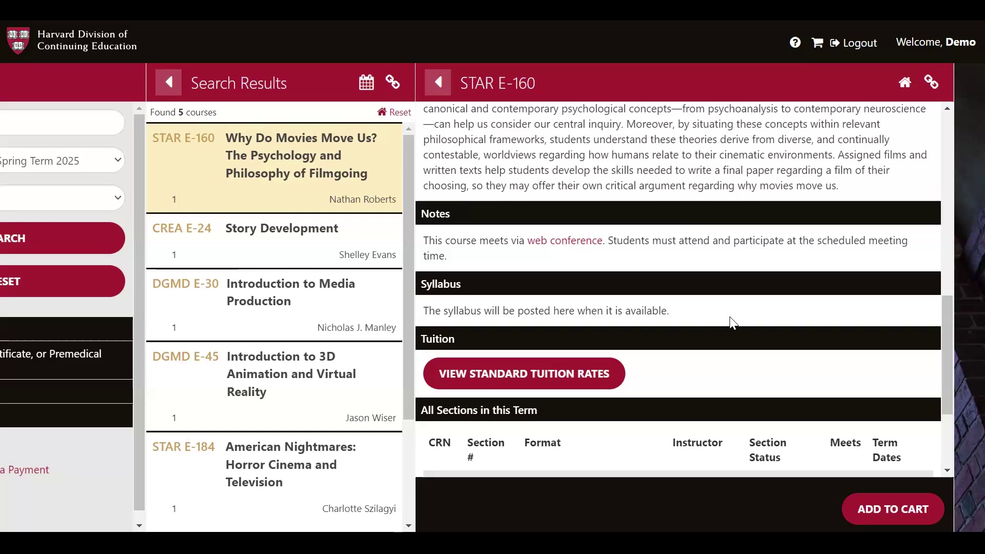
scroll(730, 317, "down", 3)
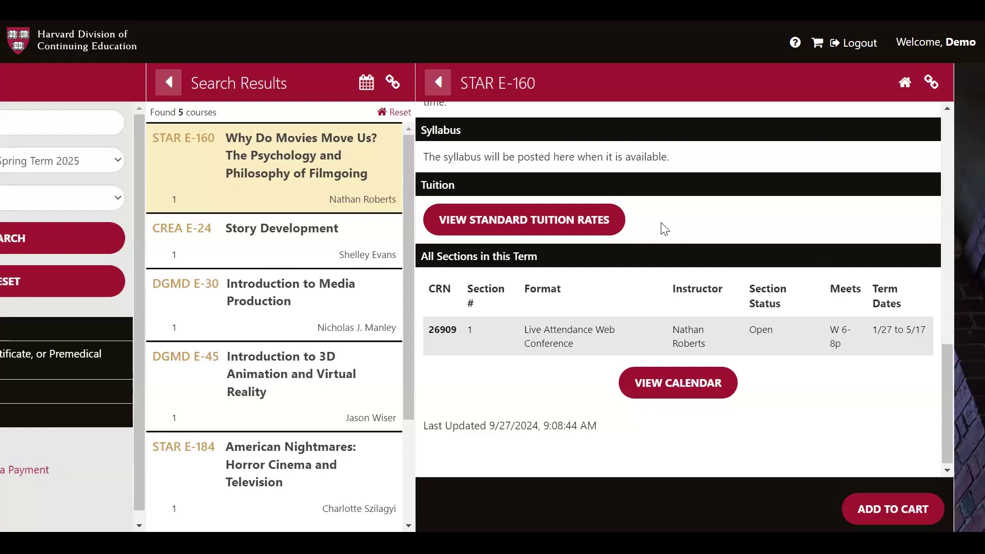
scroll(662, 227, "down", 1)
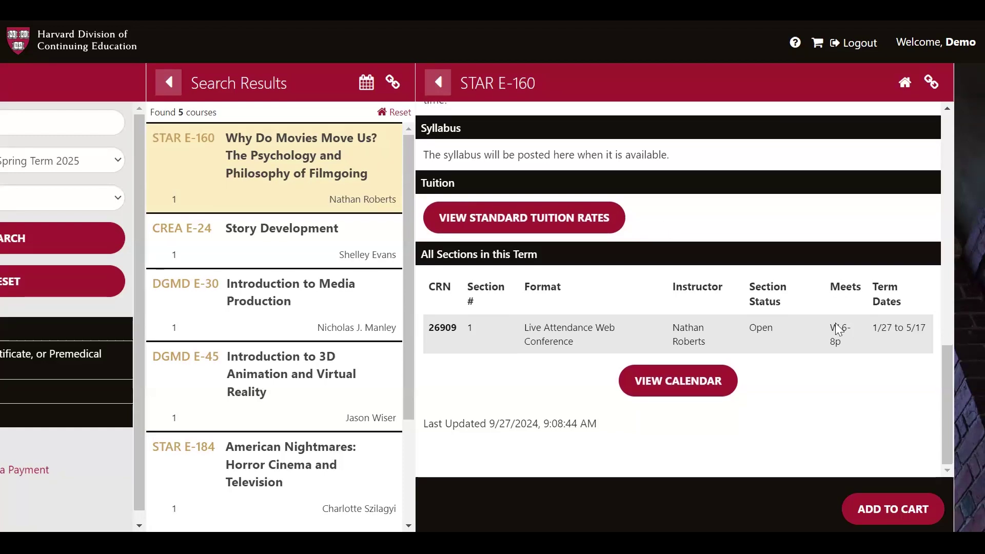
Add STAR E-160 to the Primary cart
left_click(893, 509)
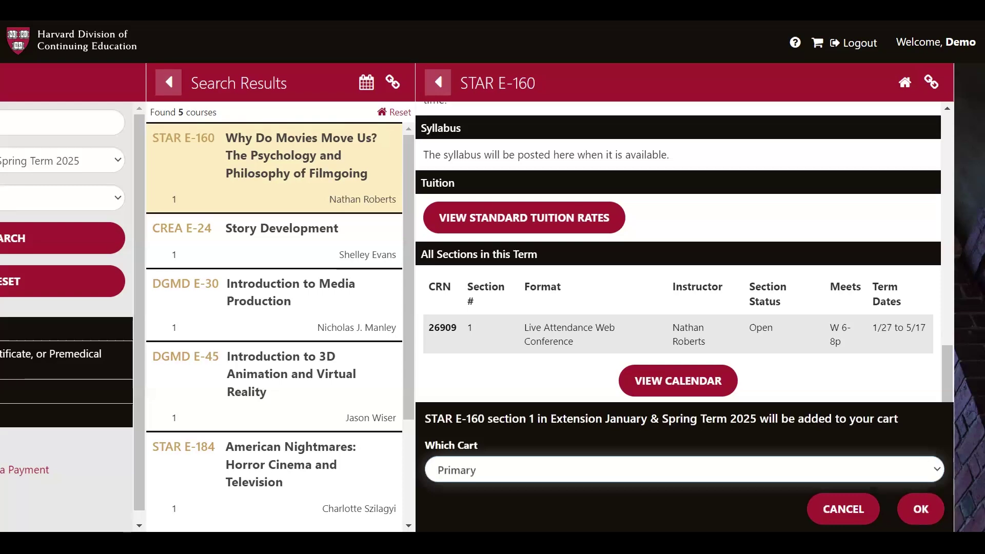
key("Tab")
key("Tab")
key("Return")
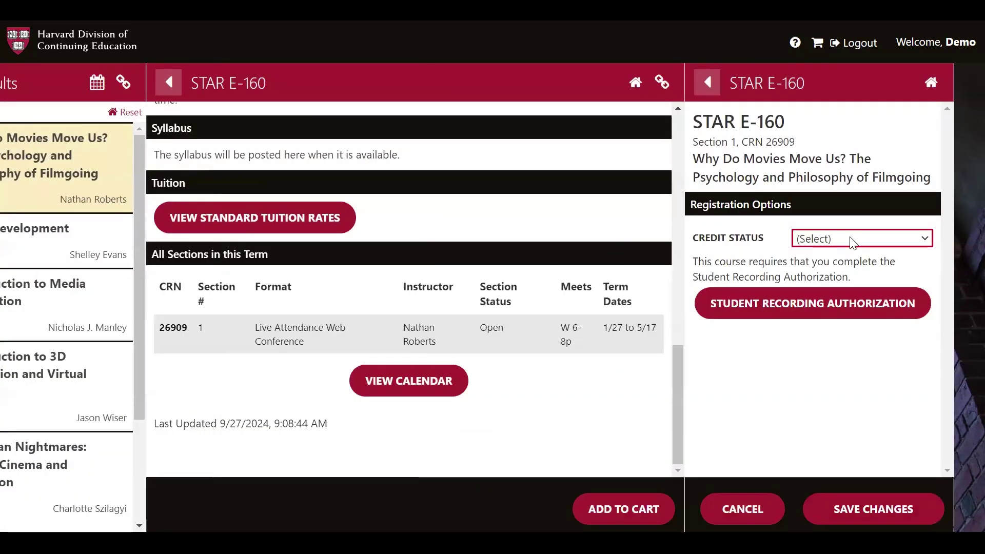
Set the credit status to Undergraduate and begin the Student Recording Authorization
left_click(850, 238)
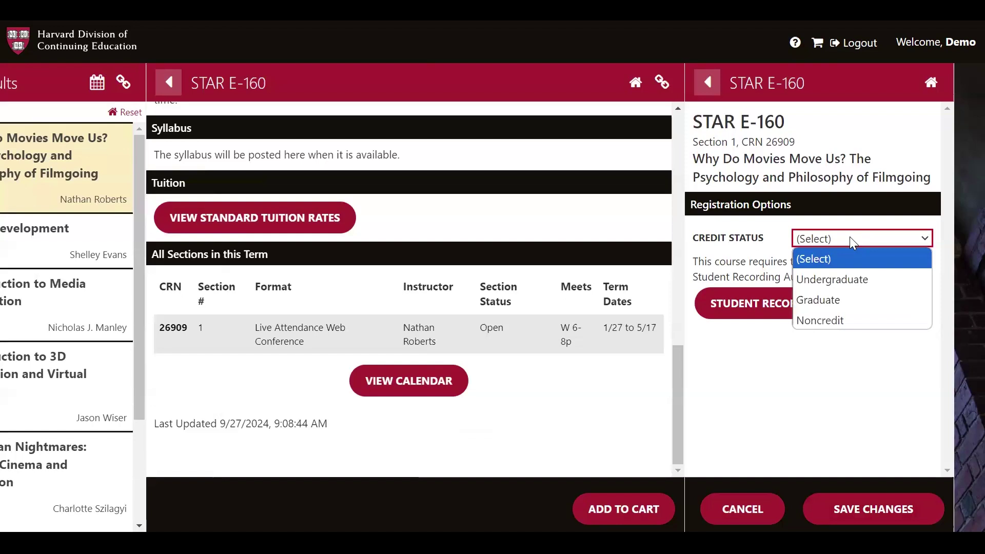
left_click(858, 281)
left_click(786, 313)
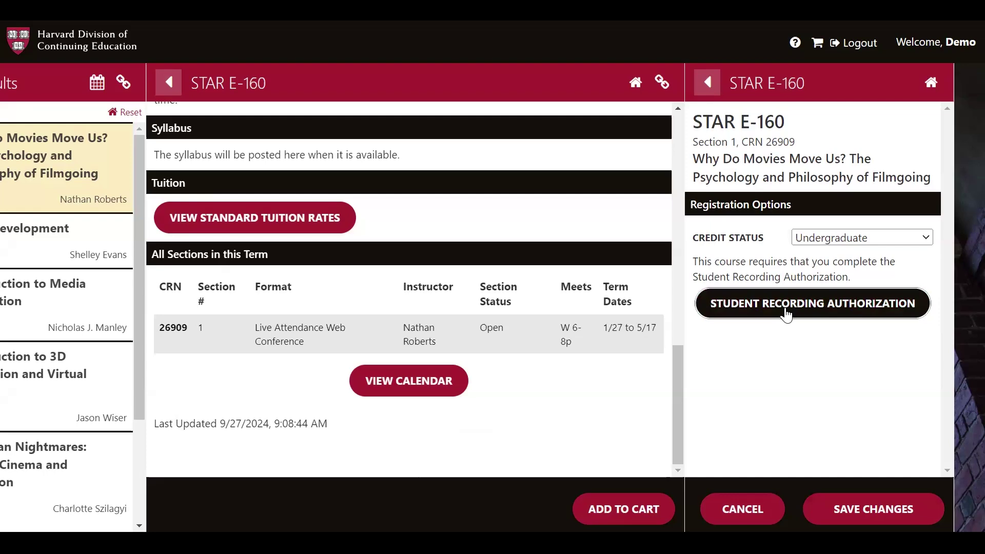
Accept the Student Recording Authorization terms for STAR E-160 and submit them
left_click(786, 313)
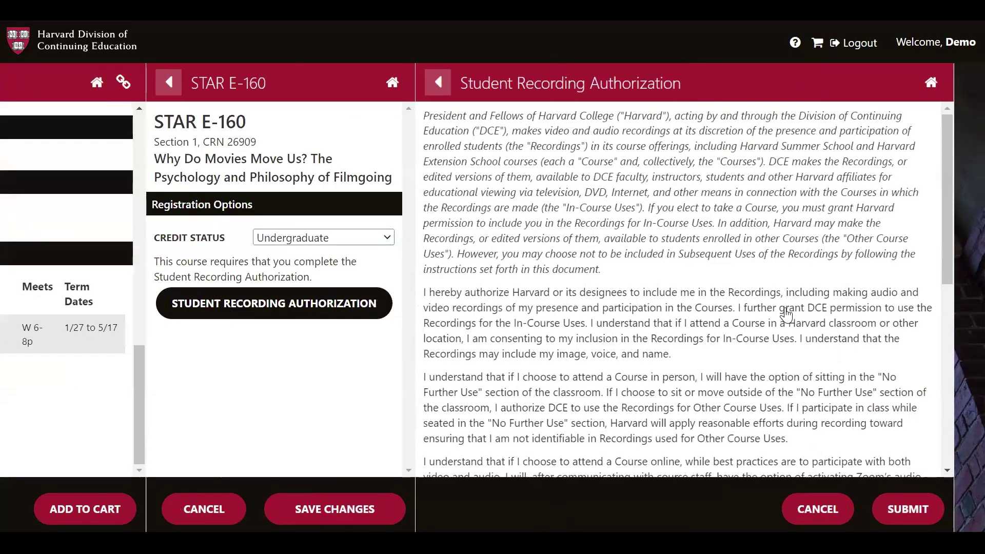
scroll(788, 312, "down", 3)
scroll(789, 312, "down", 3)
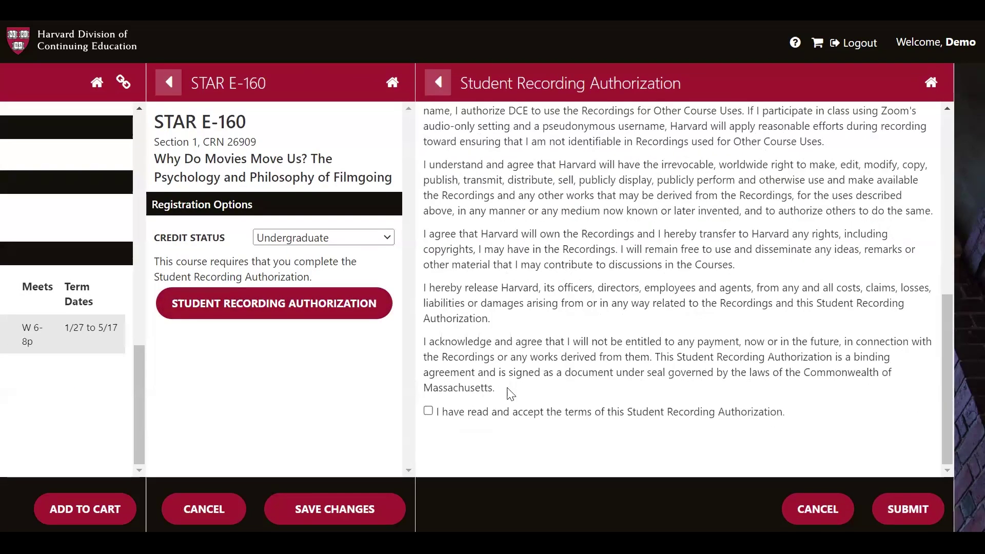
left_click(475, 412)
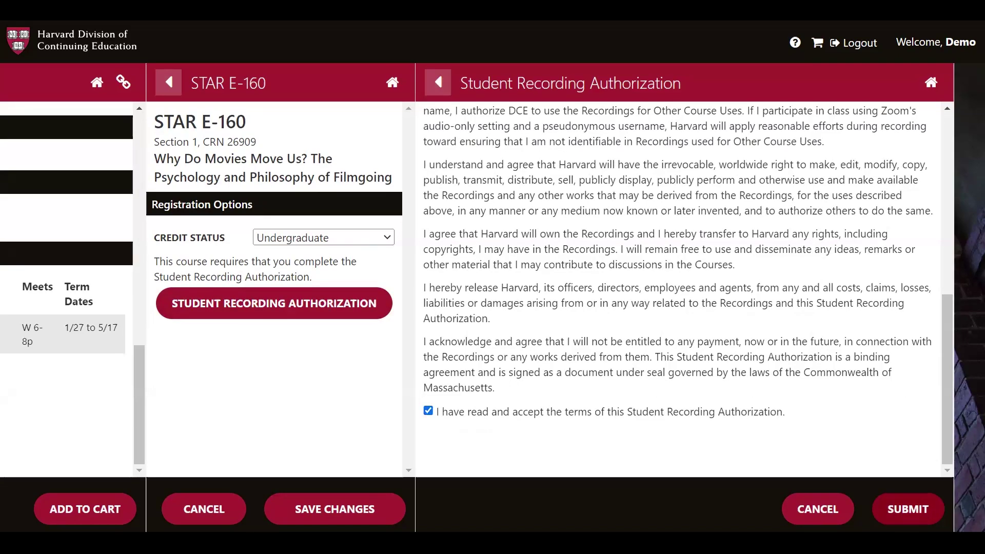
left_click(908, 509)
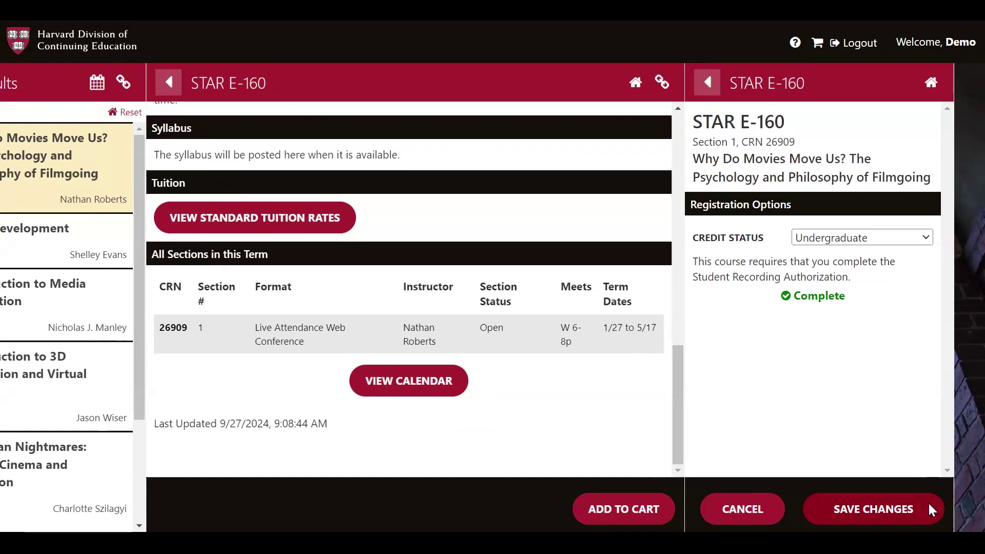
Save the Undergraduate registration options for STAR E-160 and close the course and cart panels
left_click(915, 501)
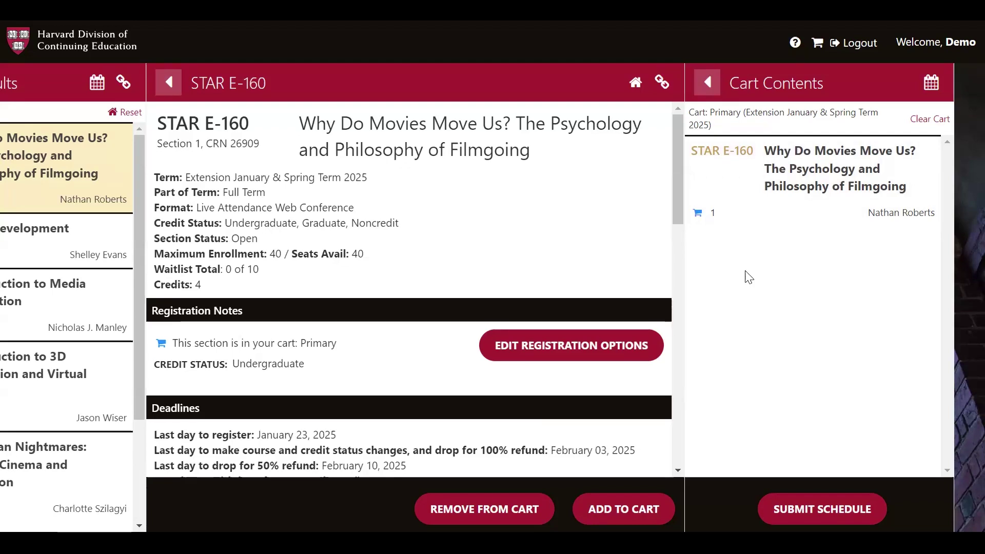
left_click(707, 80)
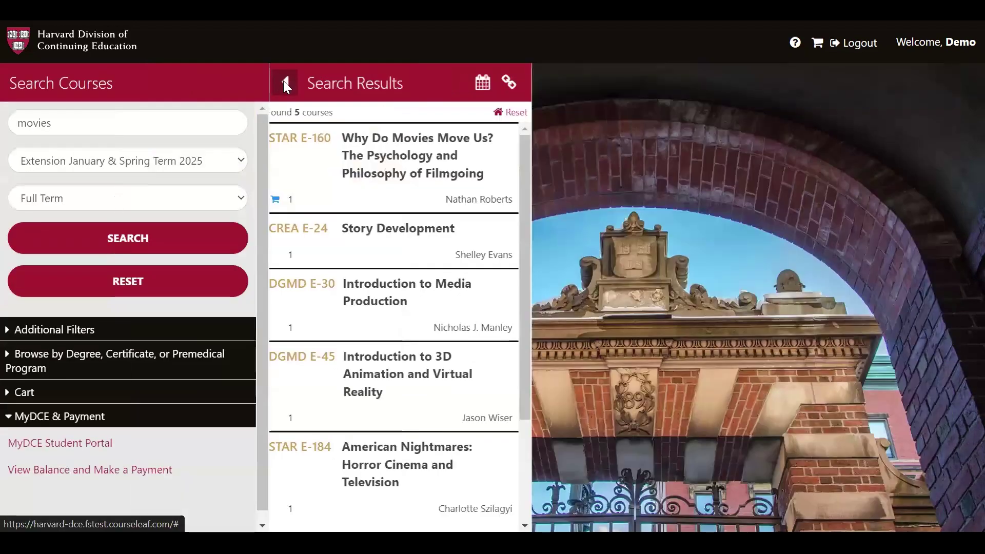
From the welcome page, open the Primary cart holding STAR E-160 and proceed to submission
left_click(286, 83)
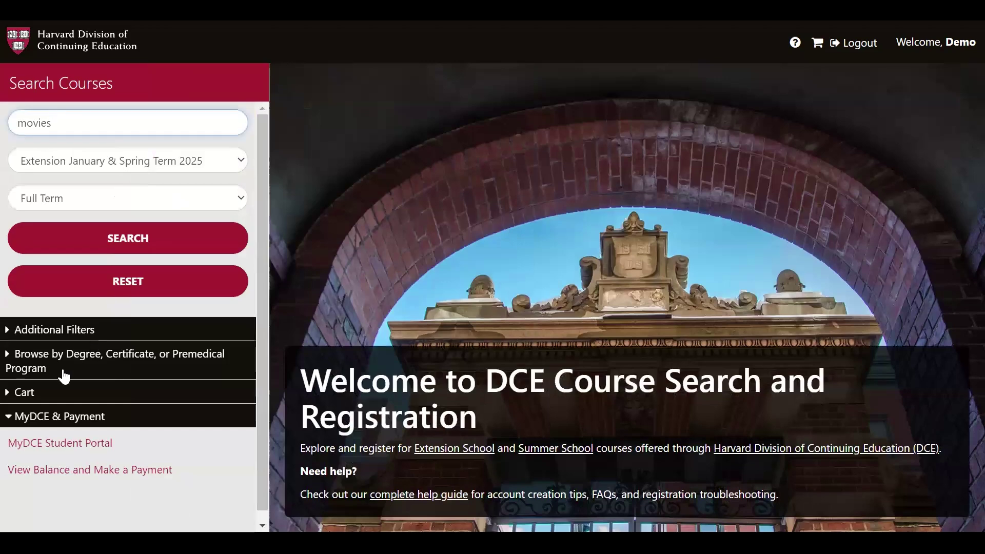
left_click(24, 393)
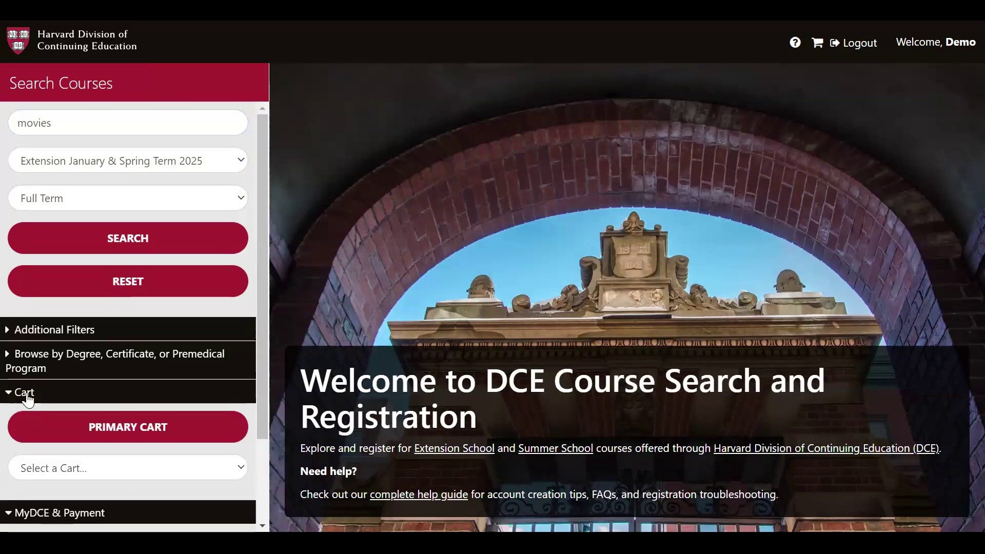
left_click(107, 426)
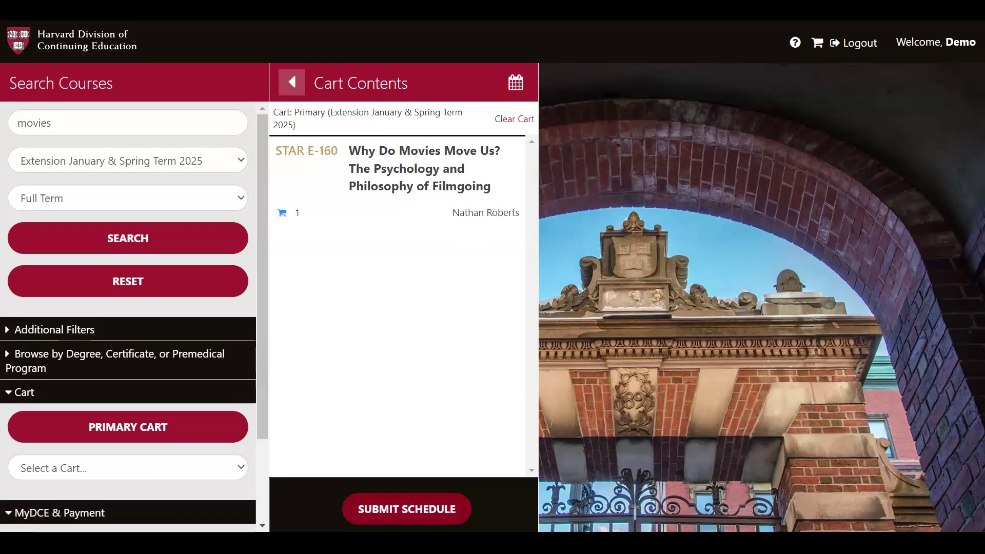
left_click(406, 509)
Submit the STAR E-160 registration and close the confirmation results
left_click(622, 505)
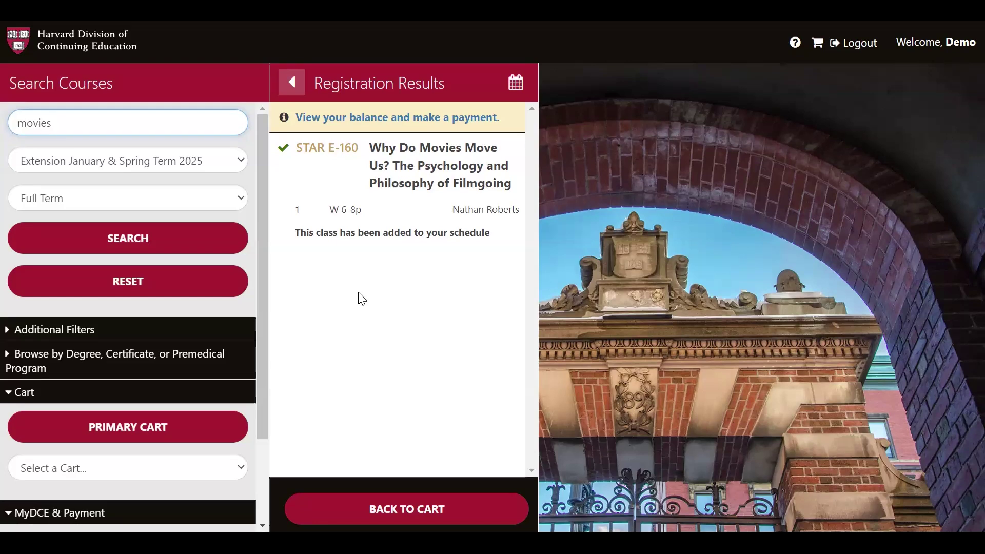
left_click(290, 82)
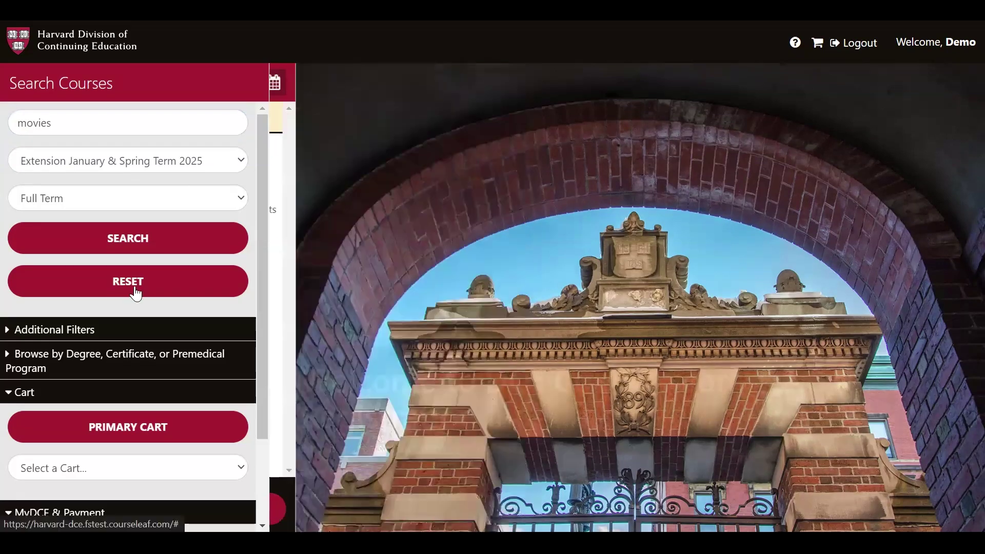
Review STAR E-160's registered details in the Primary cart, then return to the welcome page
left_click(103, 428)
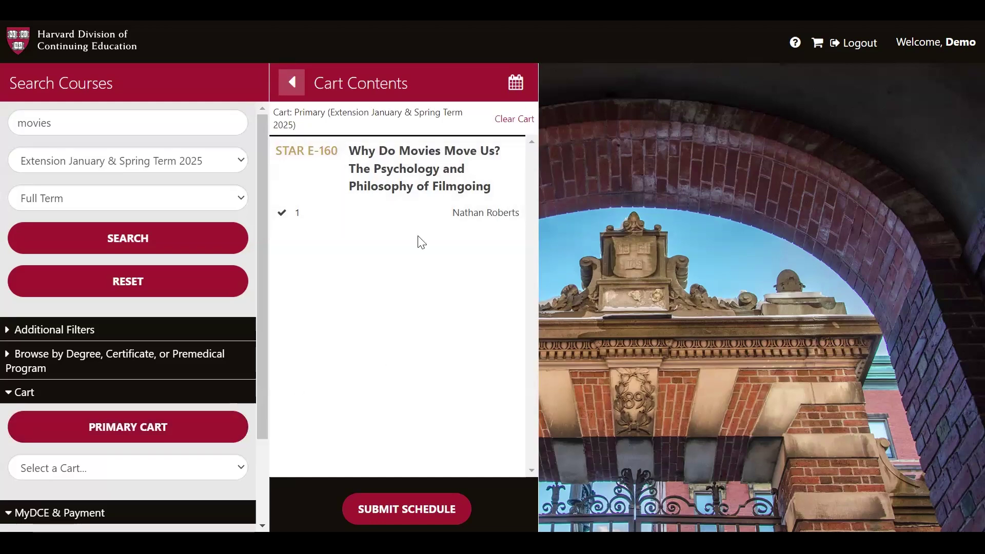
left_click(397, 188)
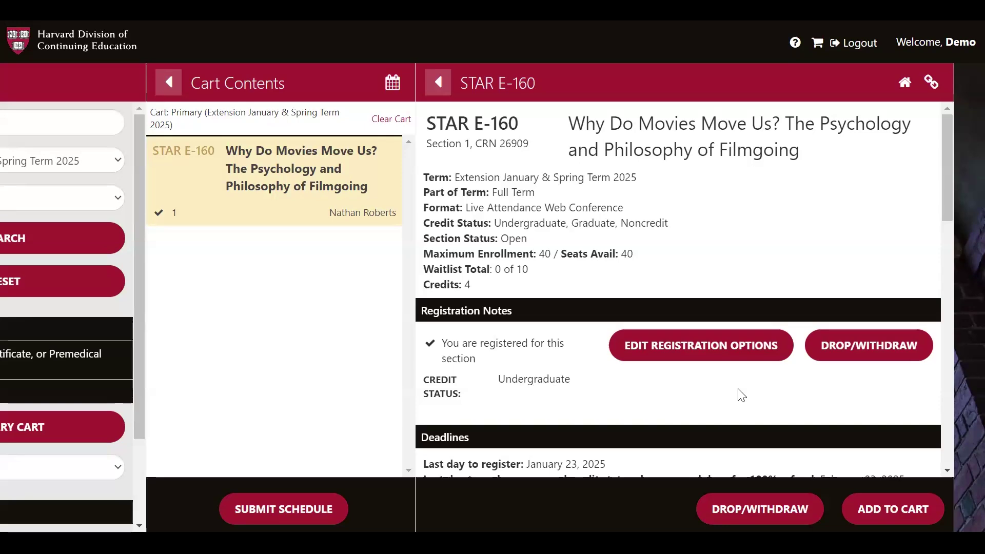
scroll(742, 395, "down", 2)
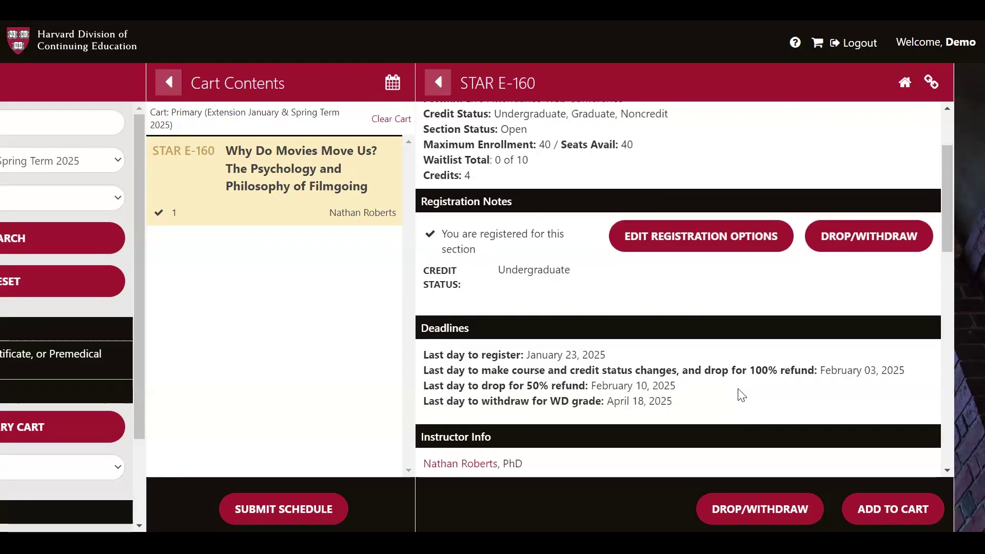
left_click(438, 82)
left_click(288, 81)
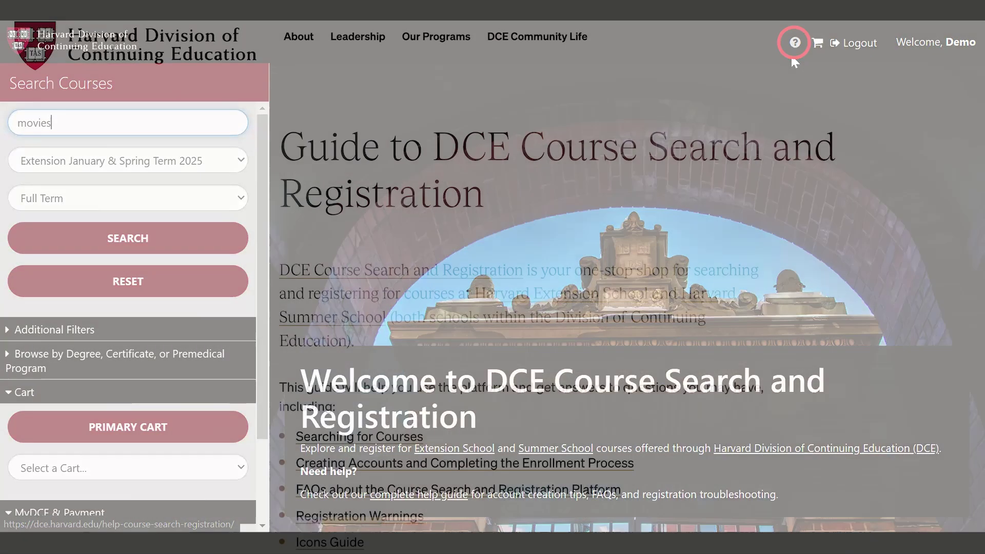
Scroll the registration help guide down to 'How do I finalize my registration?'
scroll(930, 231, "down", 10)
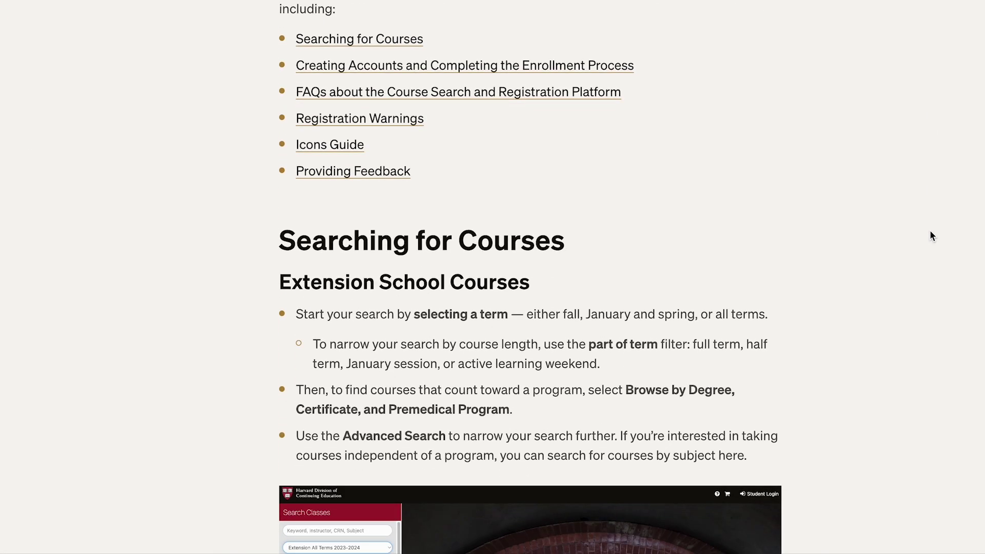
scroll(930, 232, "down", 9)
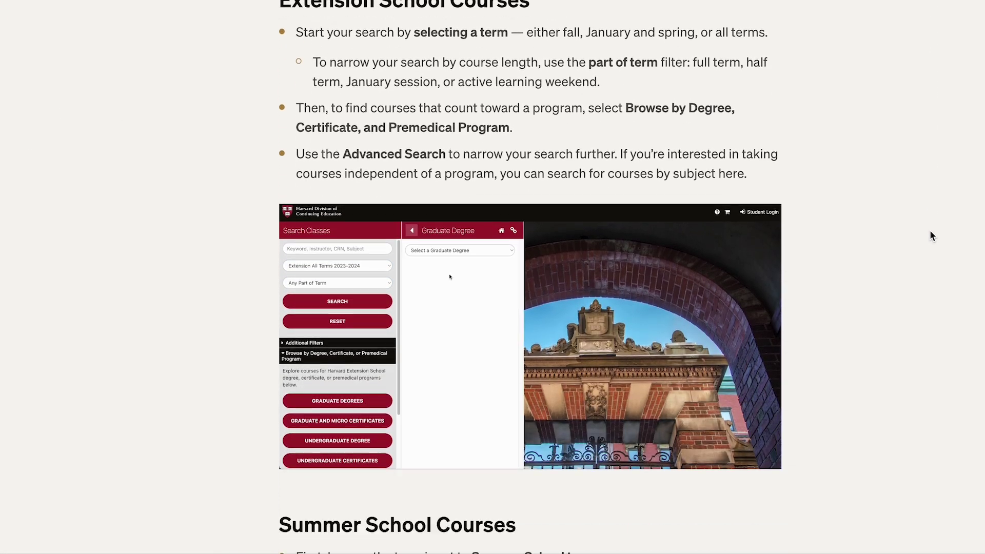
scroll(930, 232, "down", 8)
scroll(930, 235, "down", 2)
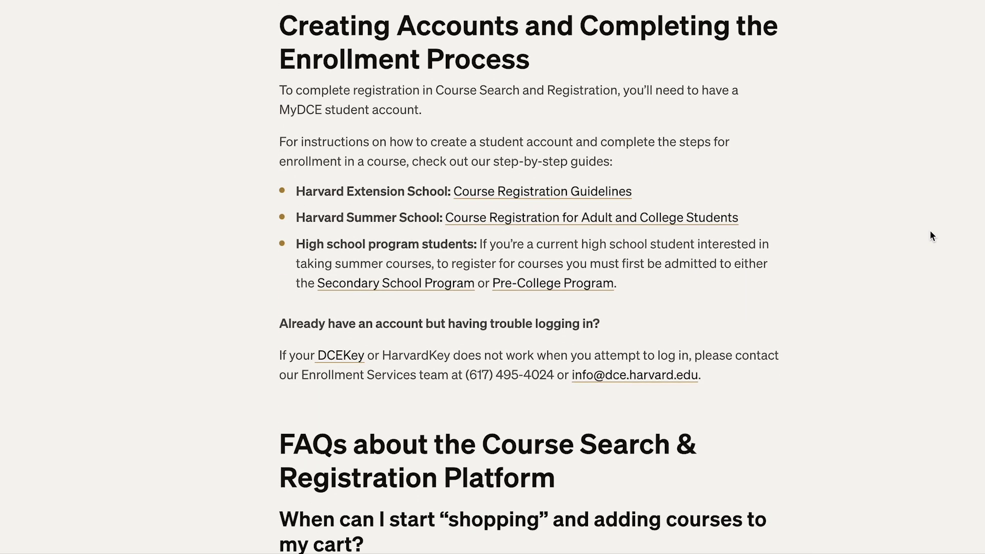
scroll(932, 236, "down", 8)
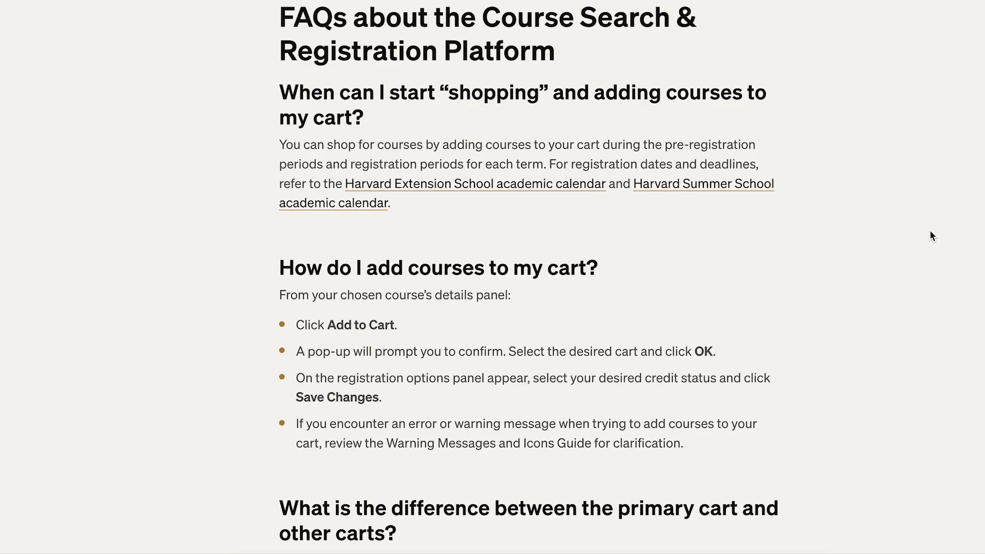
scroll(932, 236, "down", 13)
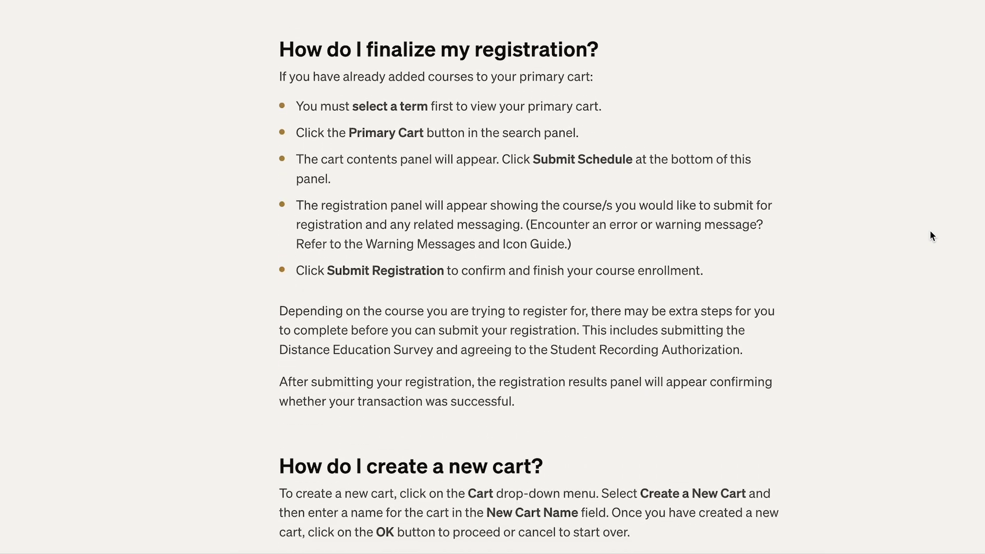